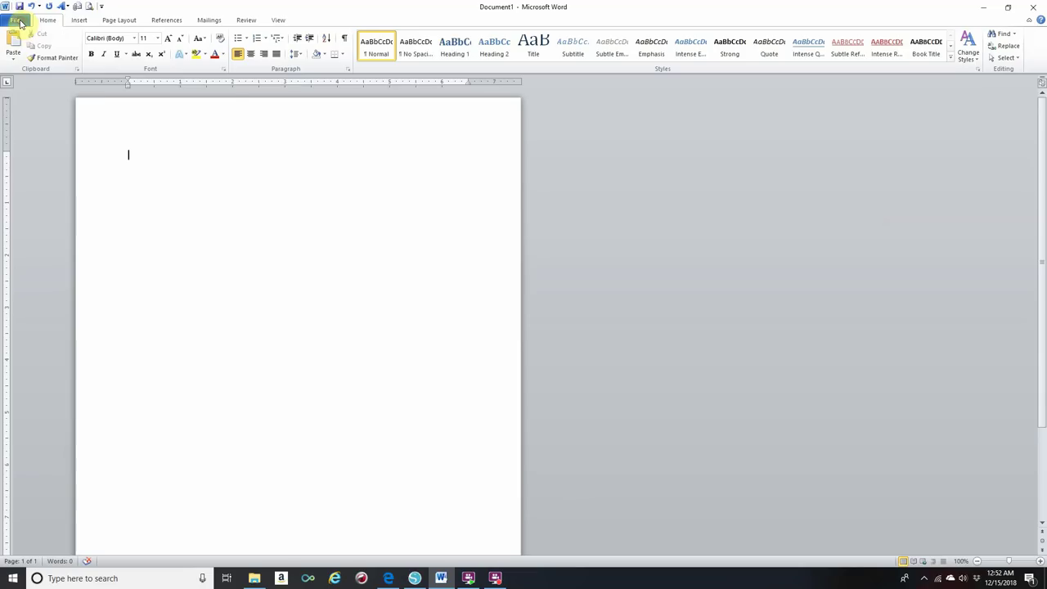
Save the blank document as "Tutorial for chip bags" in Word 97-2003 Document format.
left_click(18, 21)
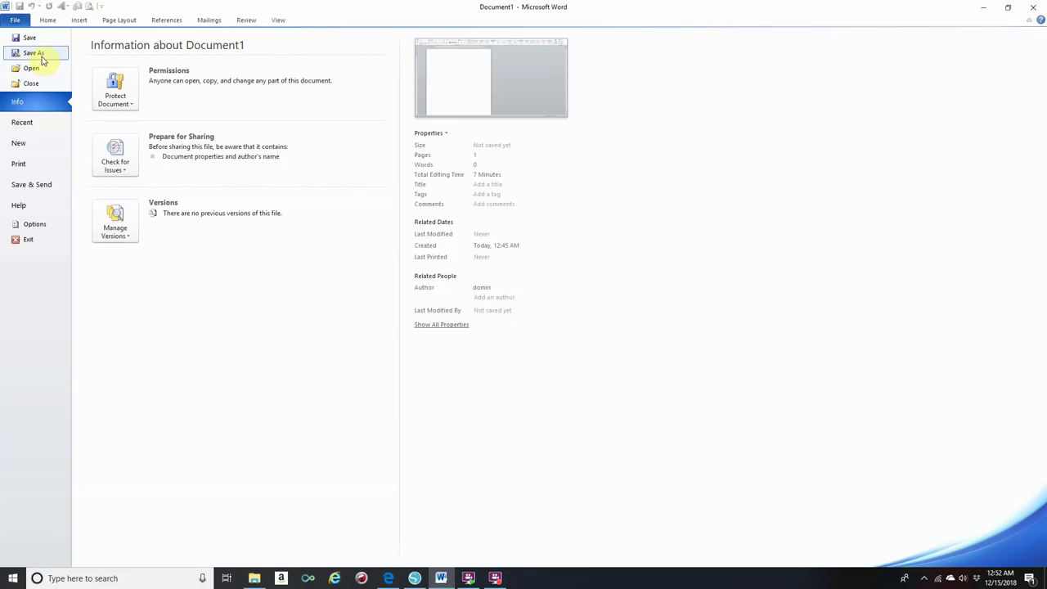
key("Escape")
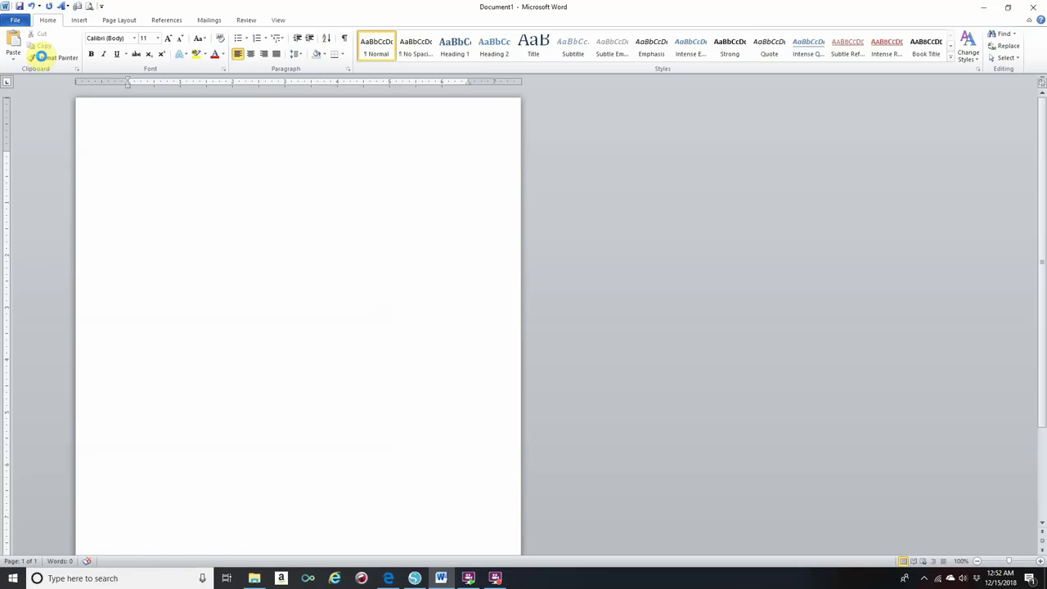
key("F12")
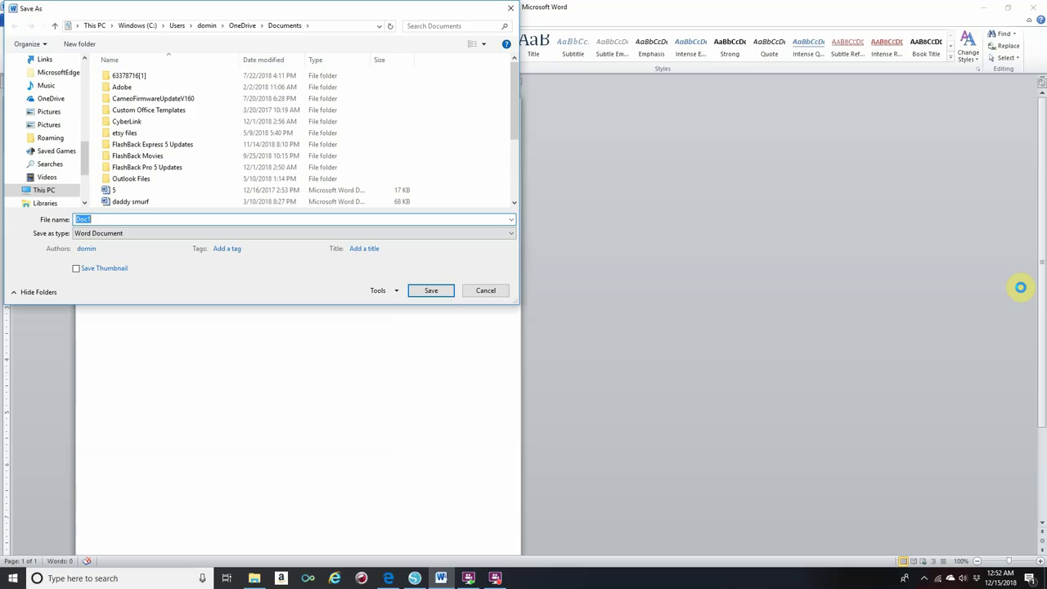
type("Tutorial for")
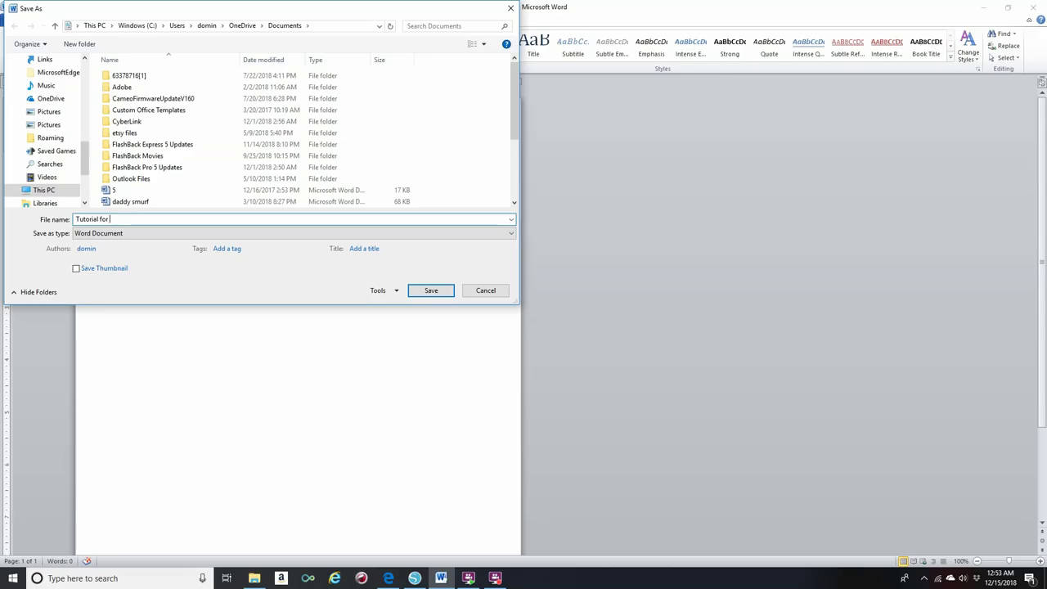
type("chip")
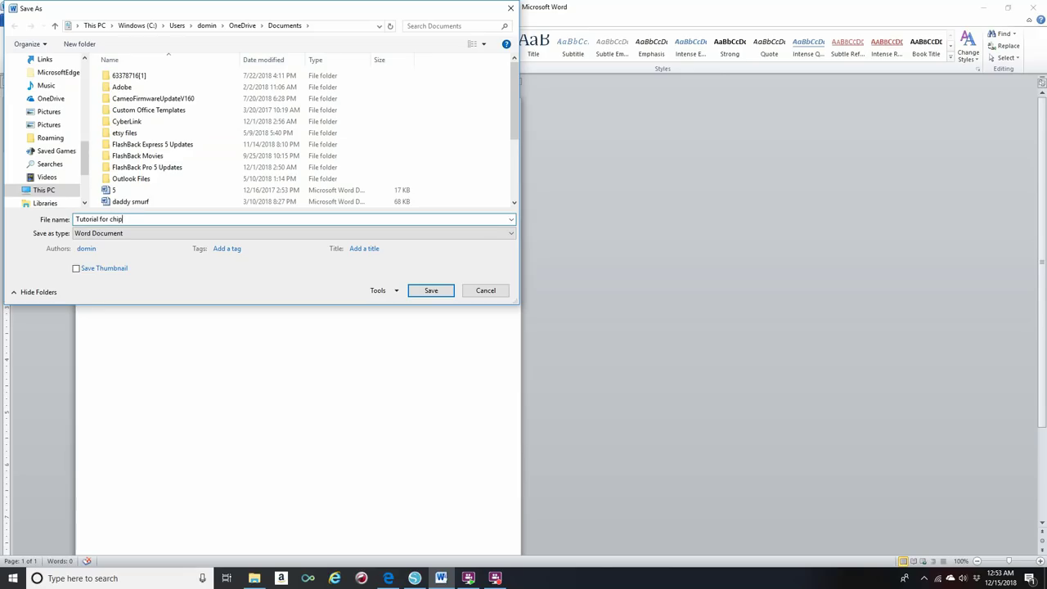
type(" bags")
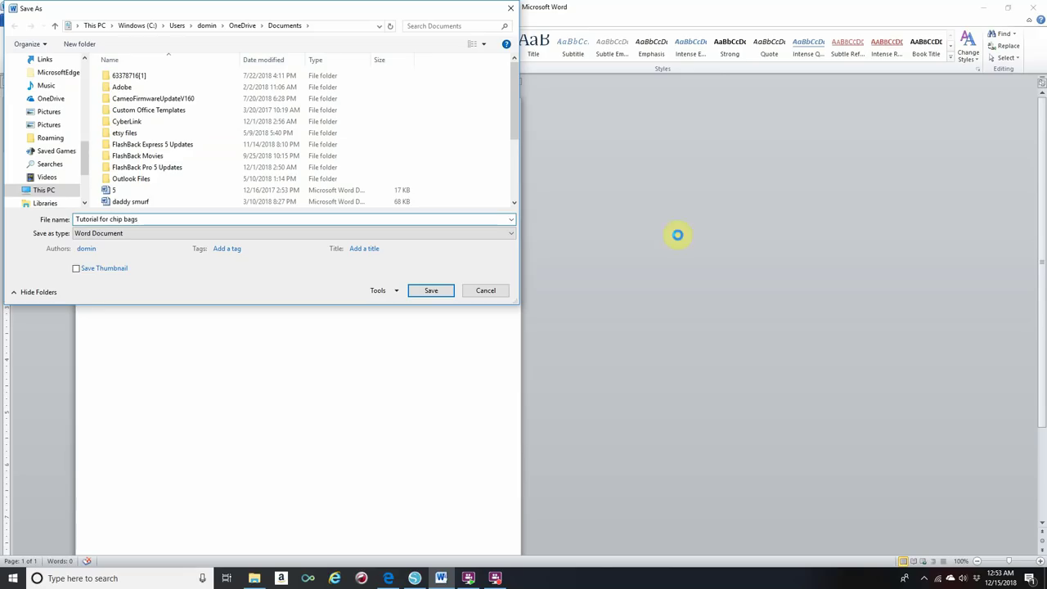
left_click(491, 236)
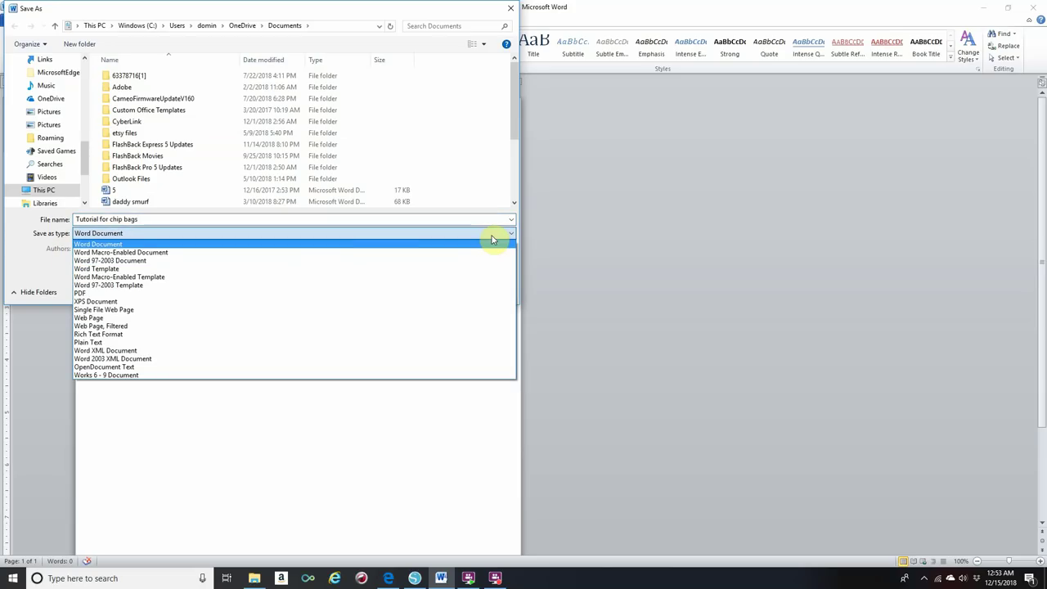
left_click(233, 262)
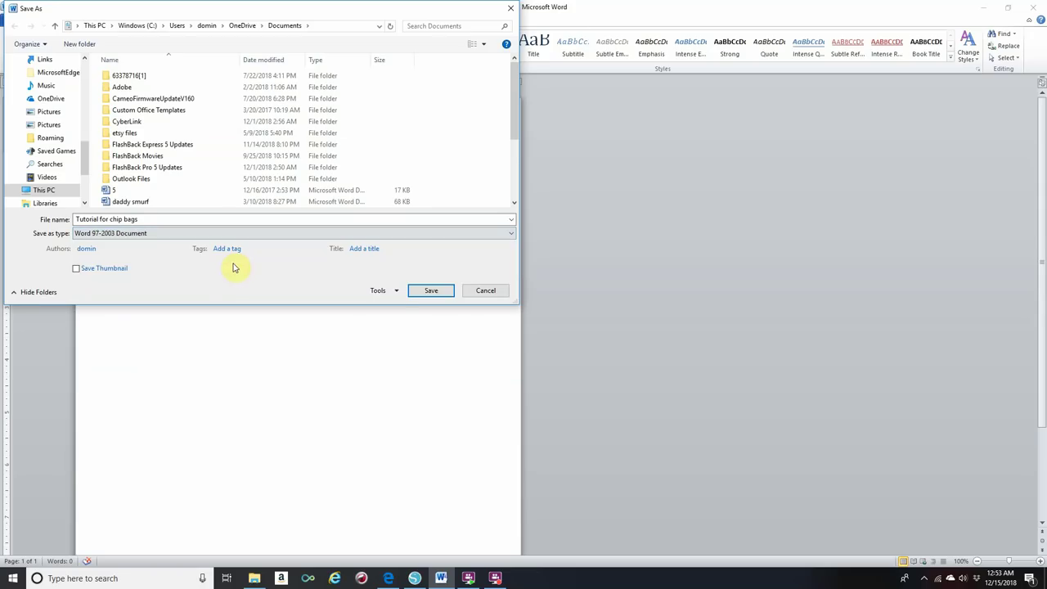
left_click(431, 292)
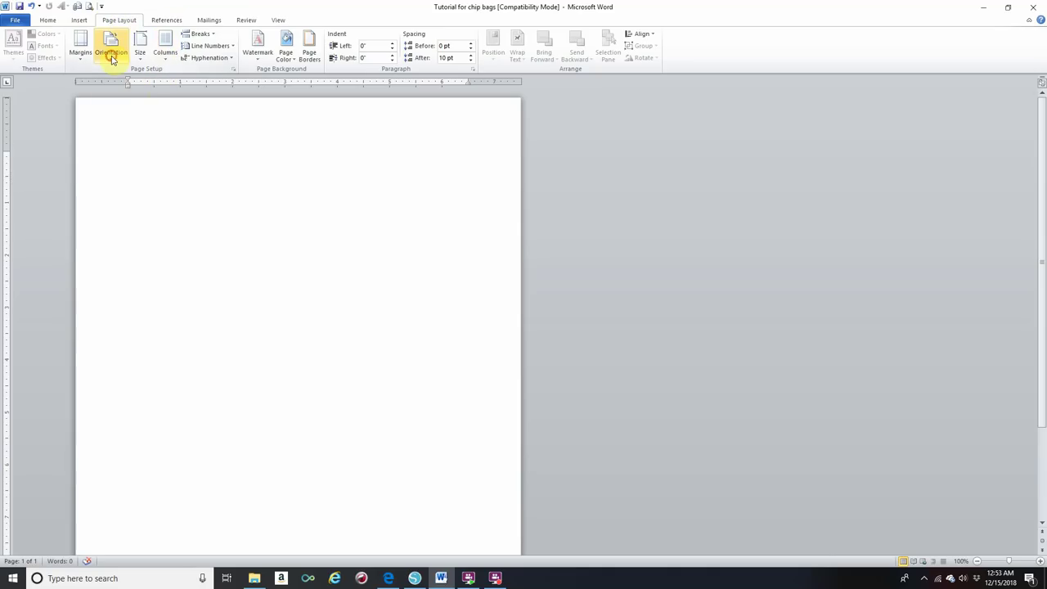
Change the page orientation to landscape.
left_click(112, 59)
left_click(119, 101)
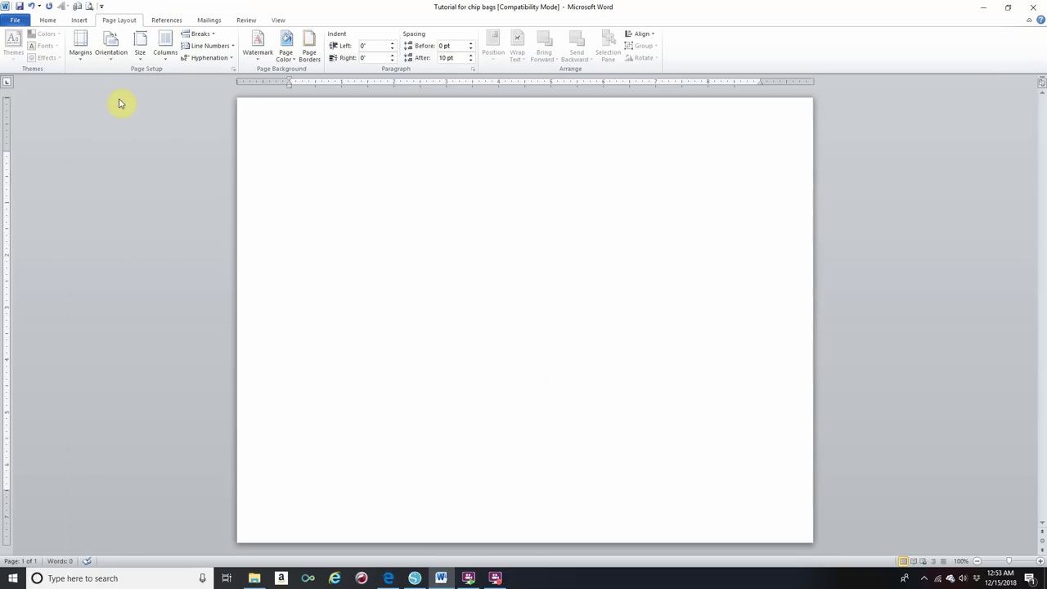
Draw a rectangle about 2.41" high and 1.49" wide near the page's upper-left corner.
left_click(86, 21)
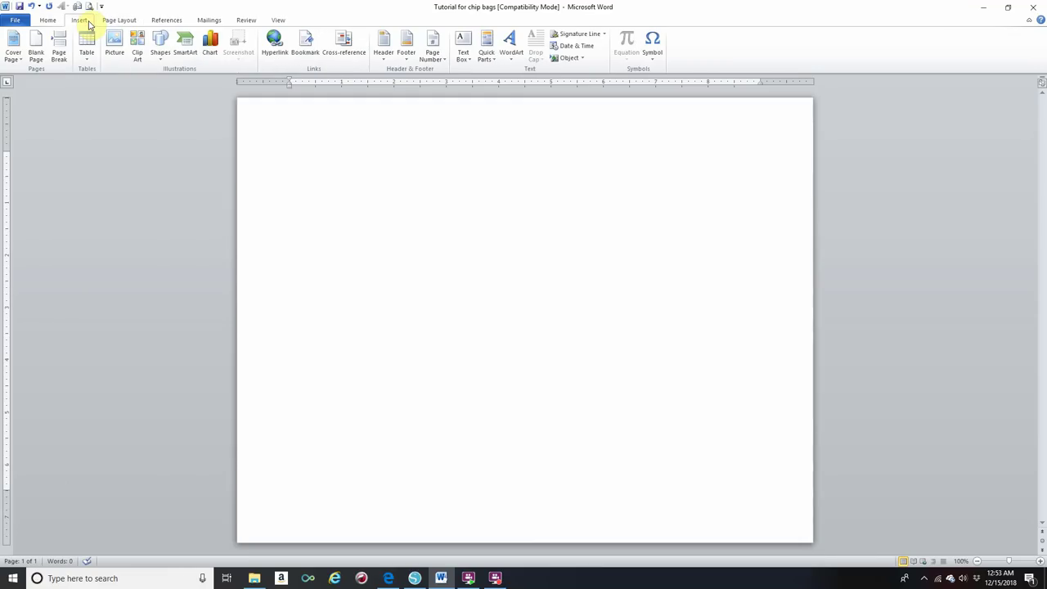
left_click(160, 45)
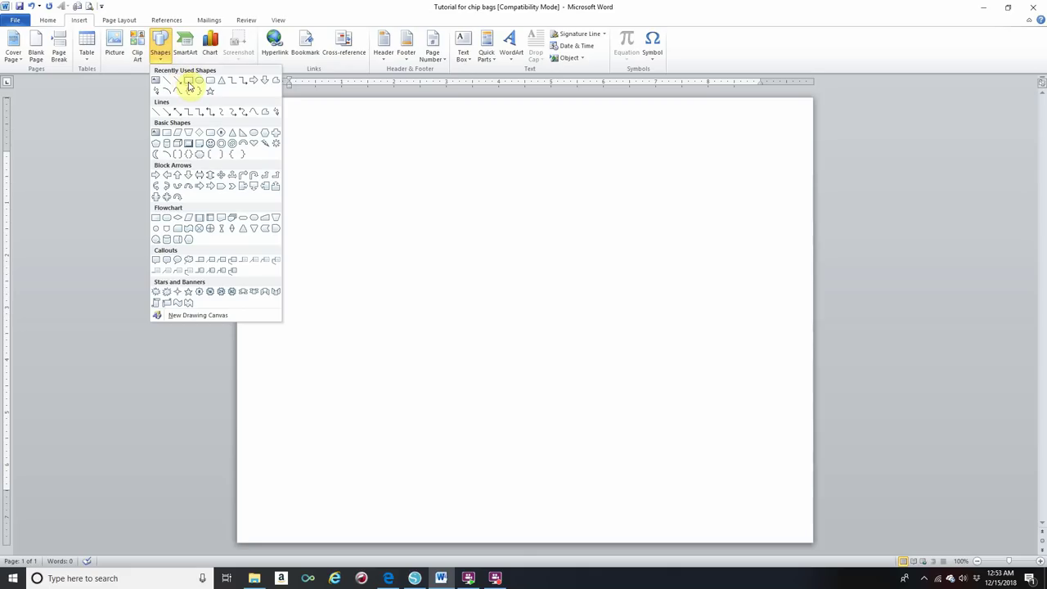
left_click(188, 85)
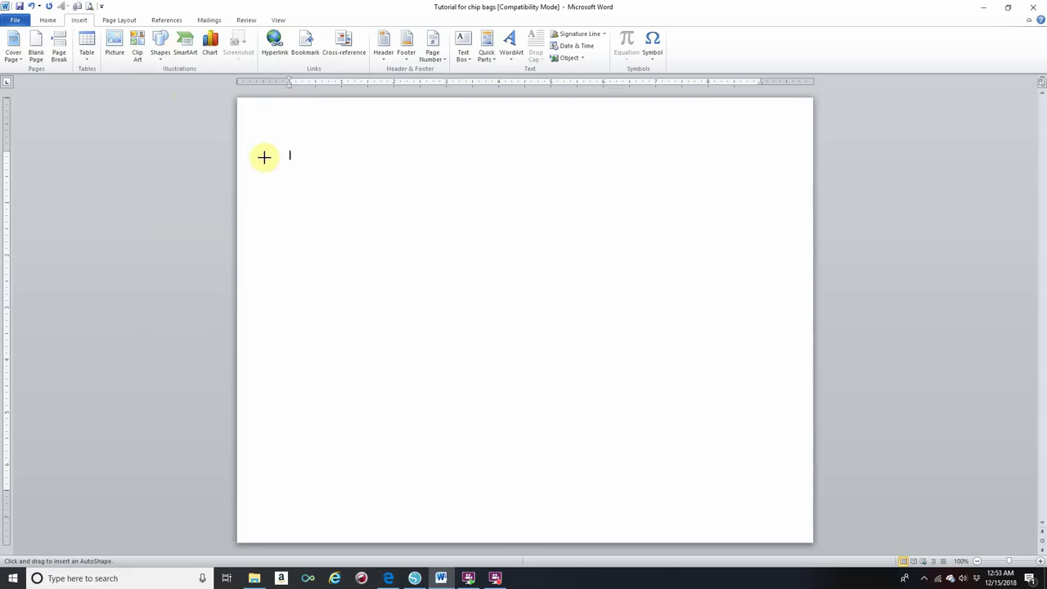
left_click_drag(331, 244, 344, 283)
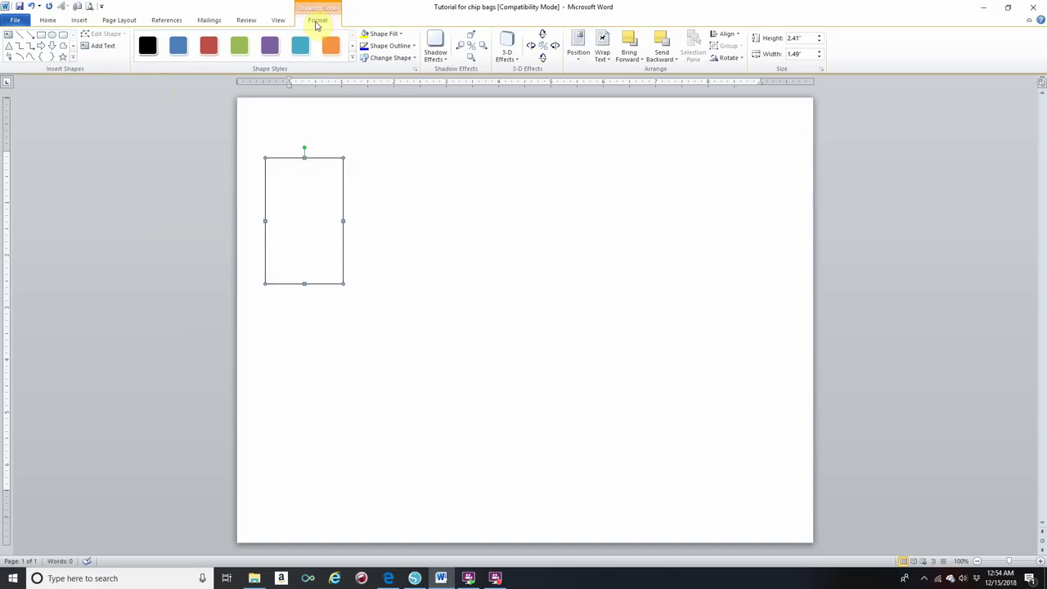
left_click(374, 216)
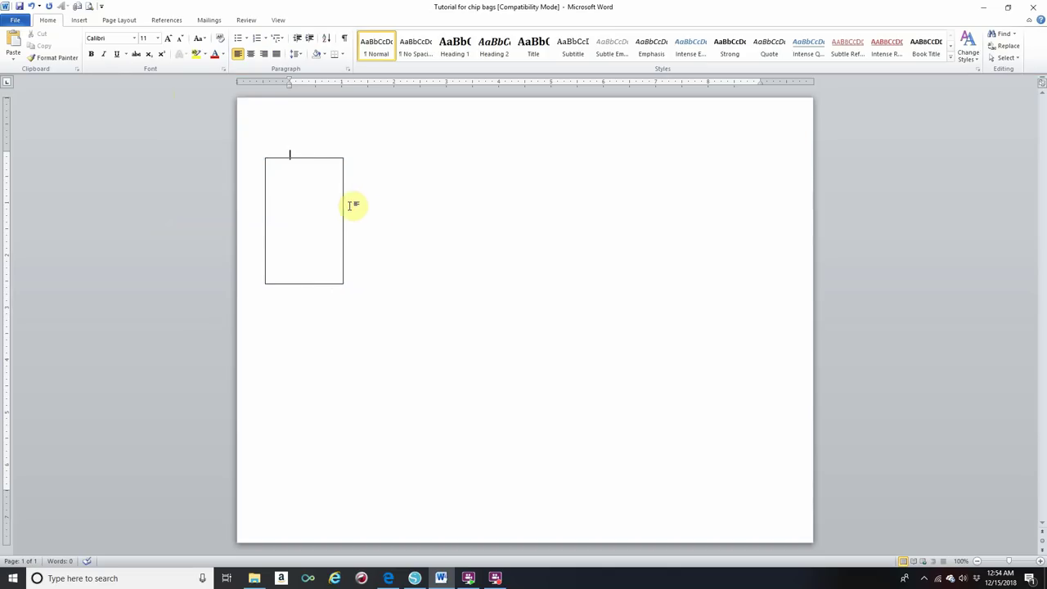
Resize the rectangle to 6.44" high by 2.52" wide and move it slightly up towards the page's left edge.
left_click(314, 159)
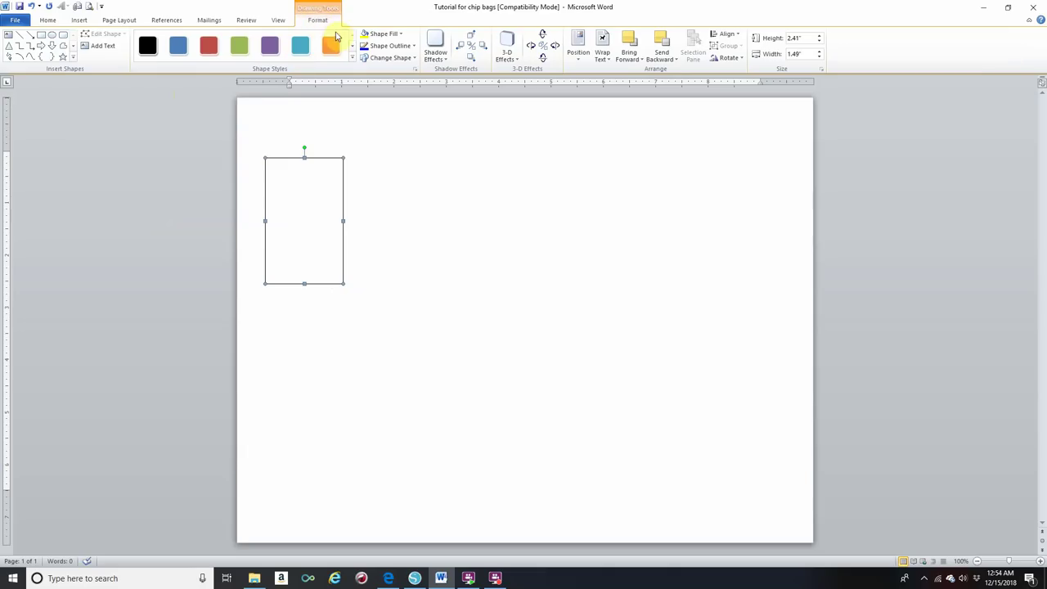
left_click(805, 38)
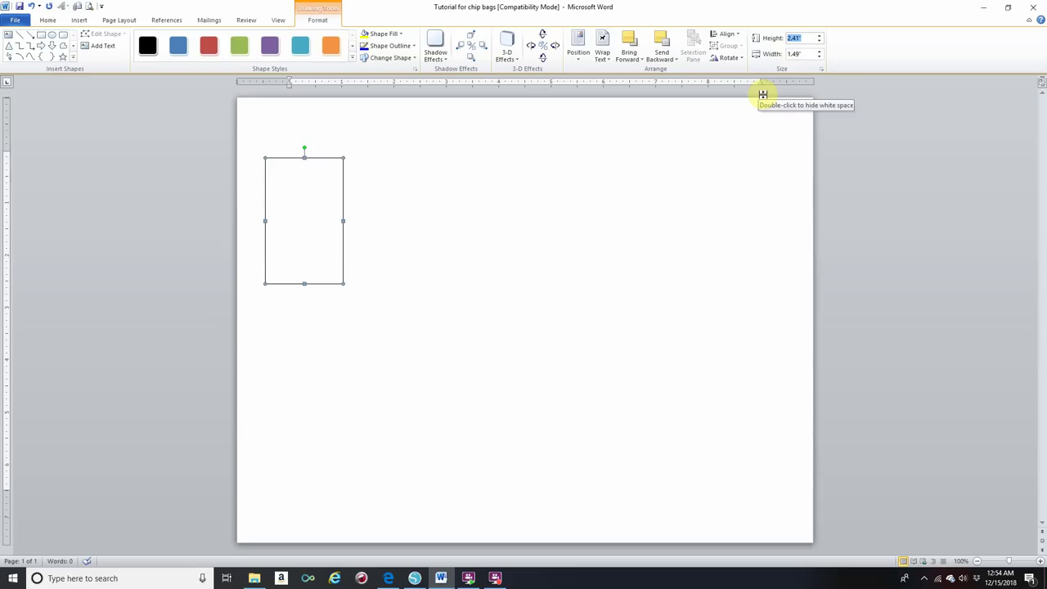
type("6.44")
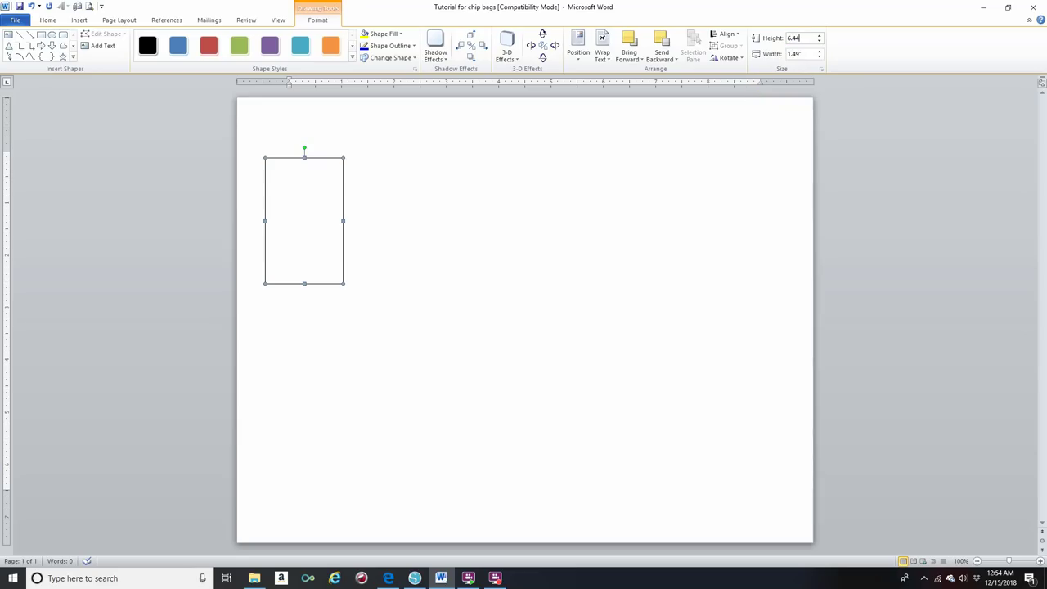
key("Return")
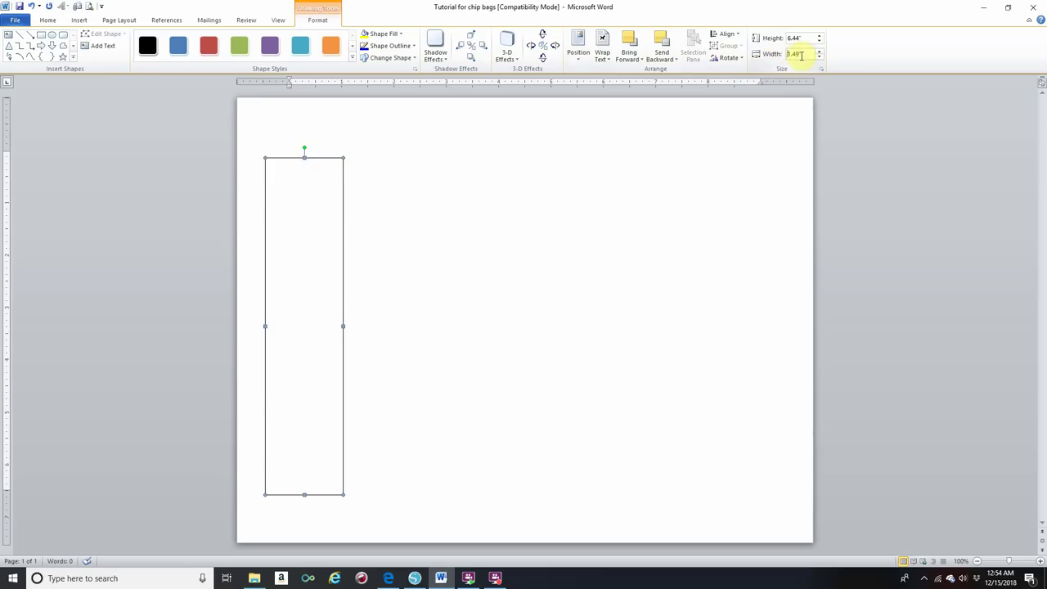
left_click_drag(803, 54, 781, 54)
type("2.52")
key("Return")
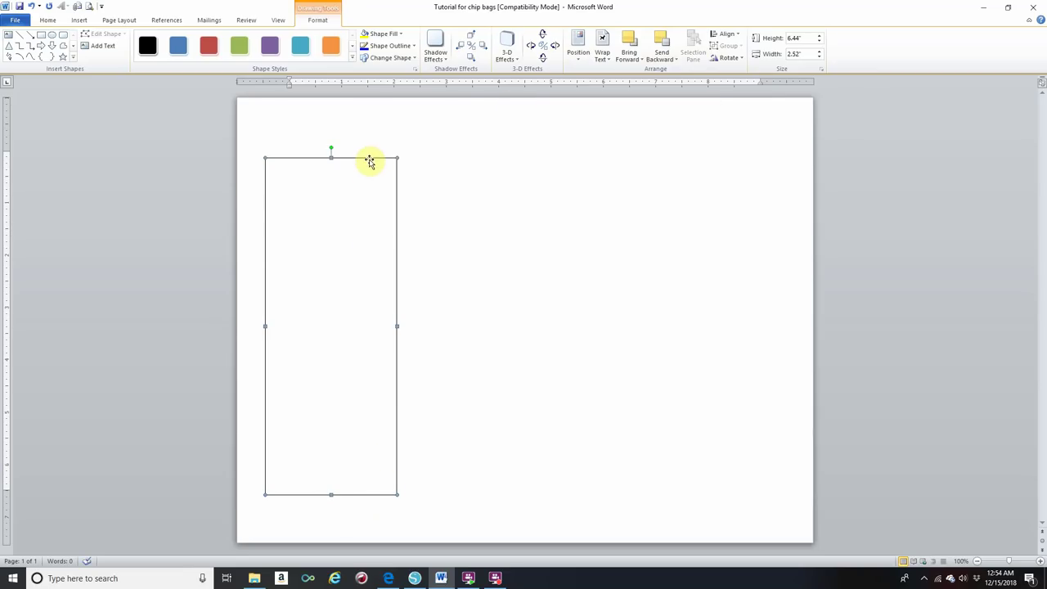
left_click_drag(369, 158, 350, 145)
left_click(493, 255)
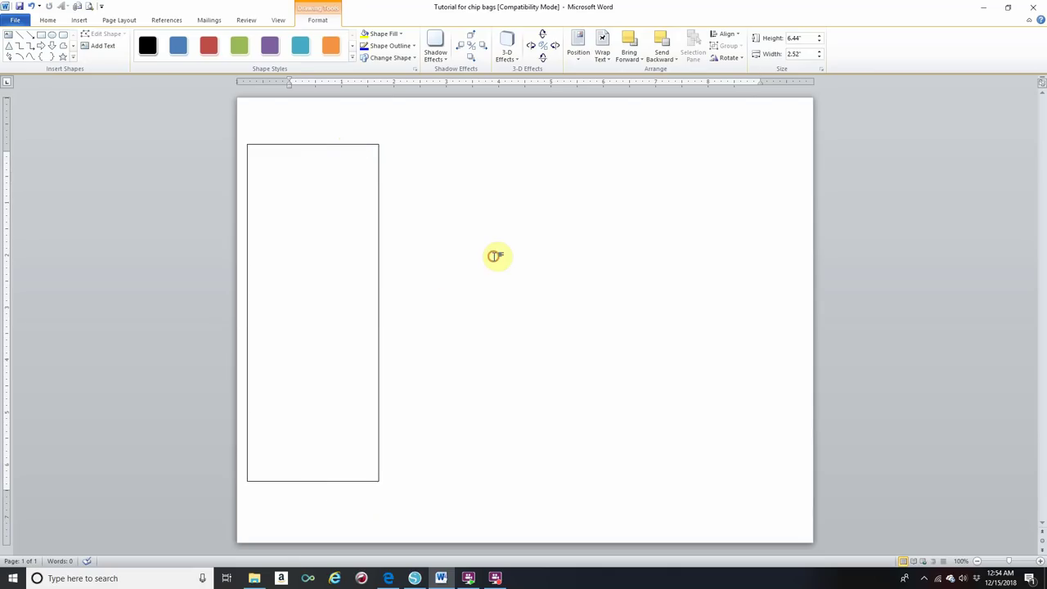
Draw a second rectangle about 2.96" high and 1.81" wide to the right of the first one.
left_click(82, 20)
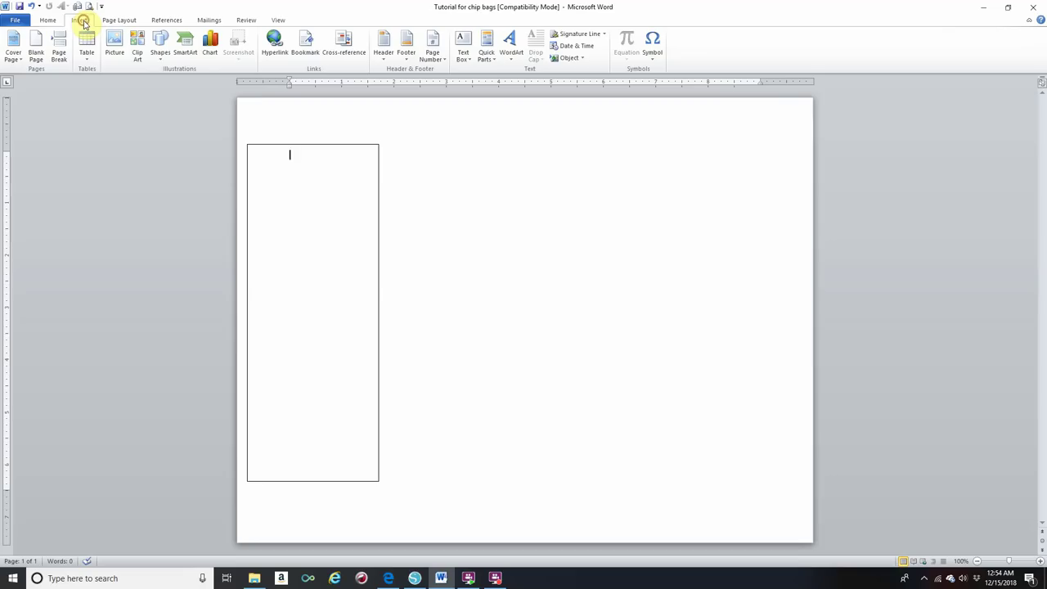
left_click(161, 45)
left_click(187, 83)
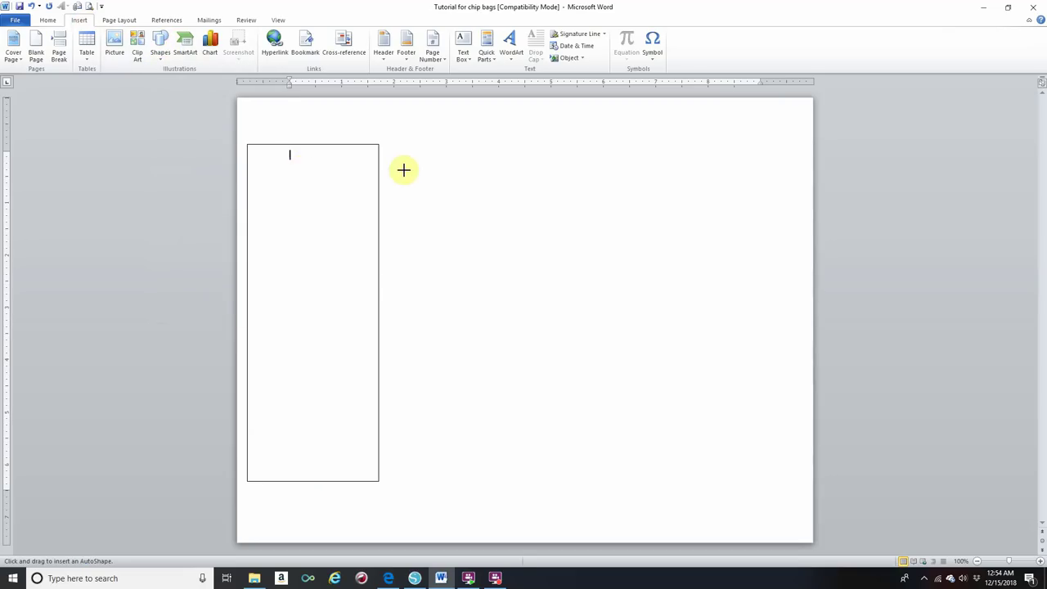
left_click_drag(475, 218, 488, 303)
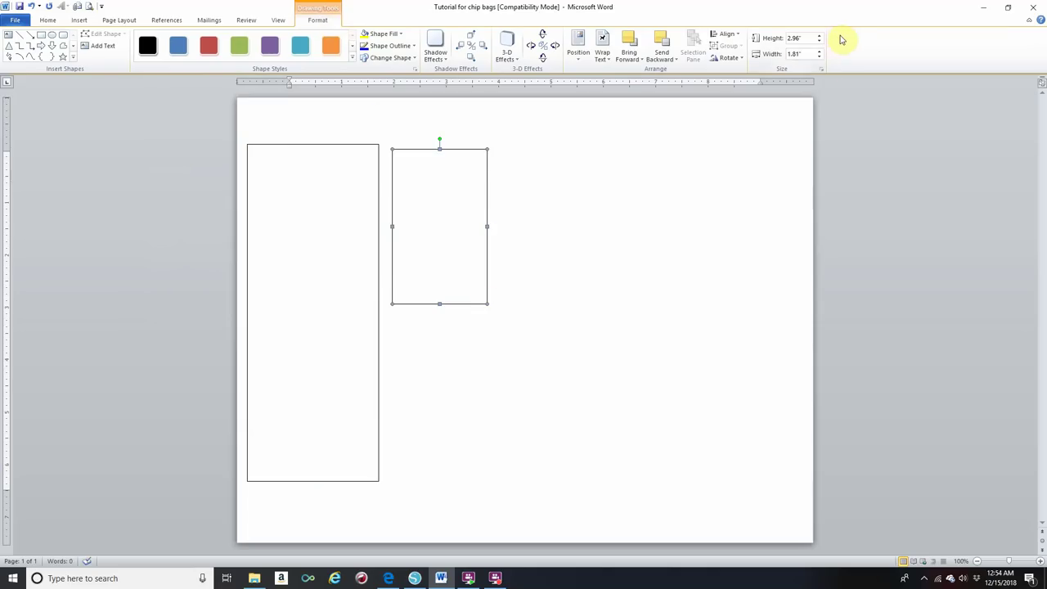
Resize the second rectangle to 6.44" high by 5.45" wide and place it flush against the first rectangle's right edge.
left_click(806, 39)
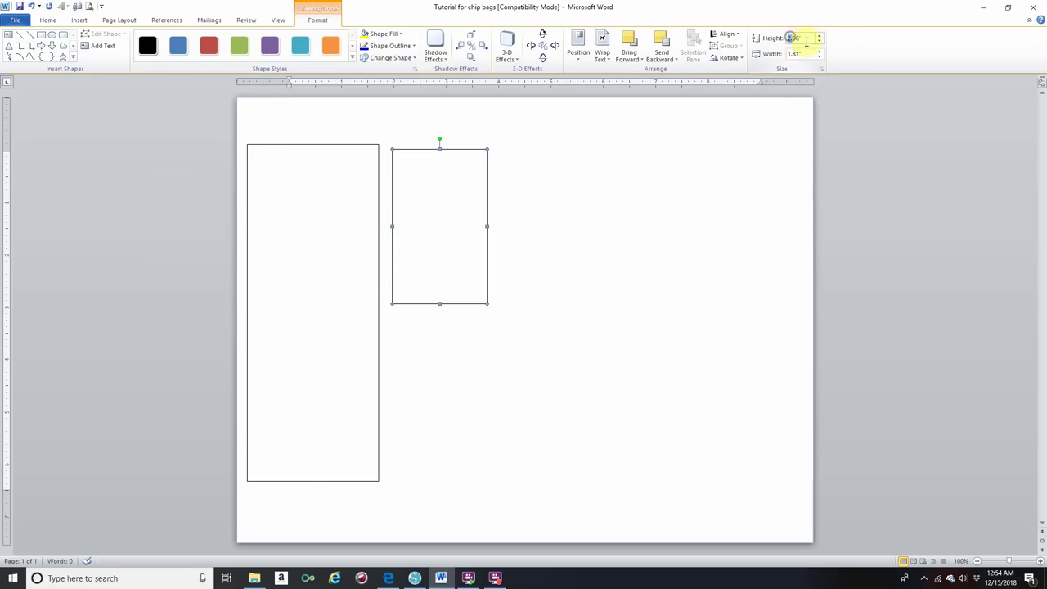
left_click_drag(809, 38, 769, 38)
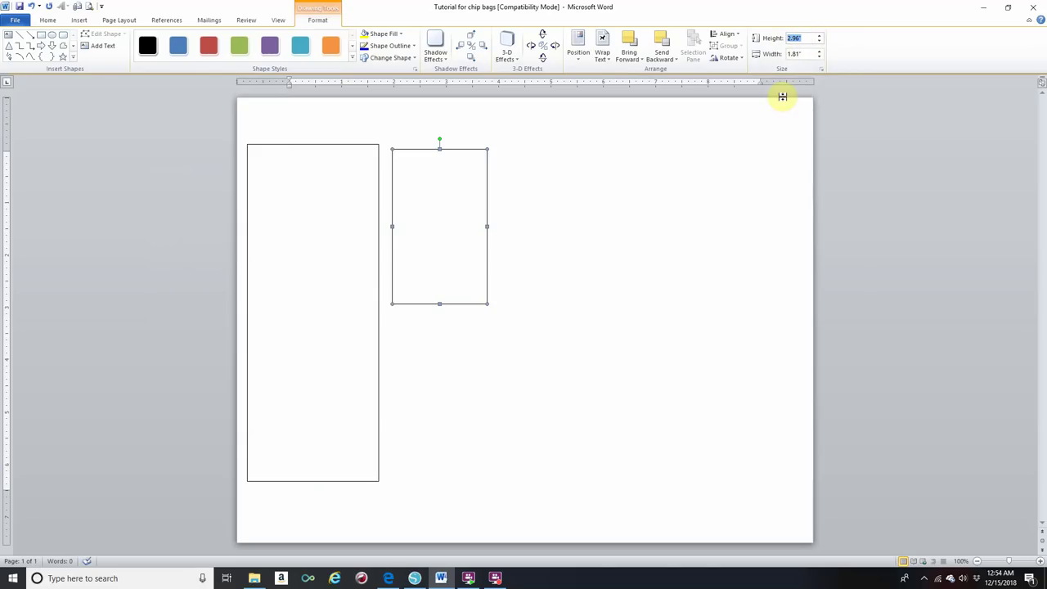
type("6.44")
key("Return")
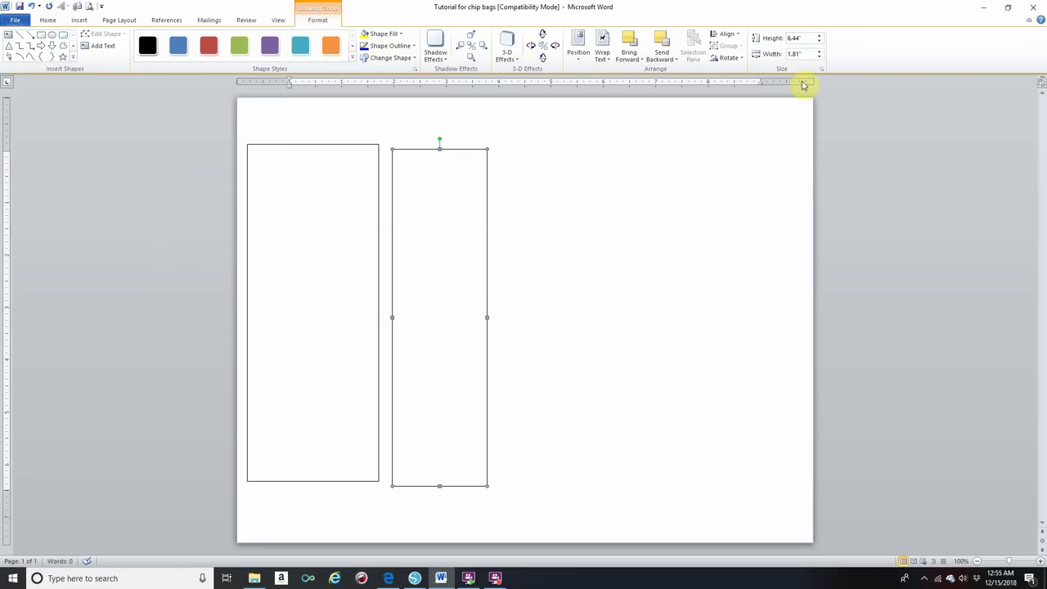
left_click_drag(805, 54, 789, 57)
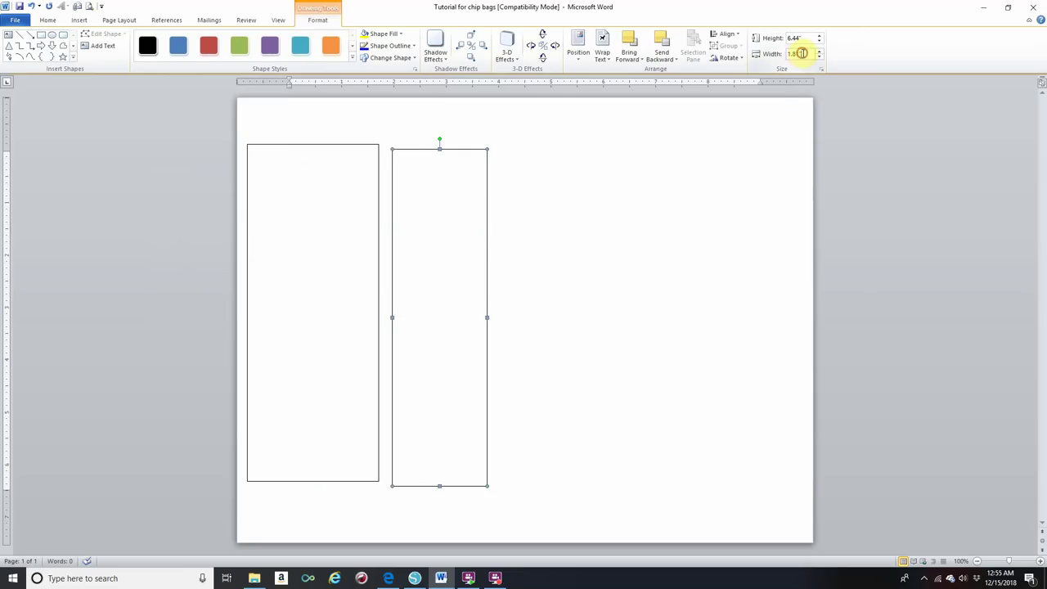
type("5.45")
key("Return")
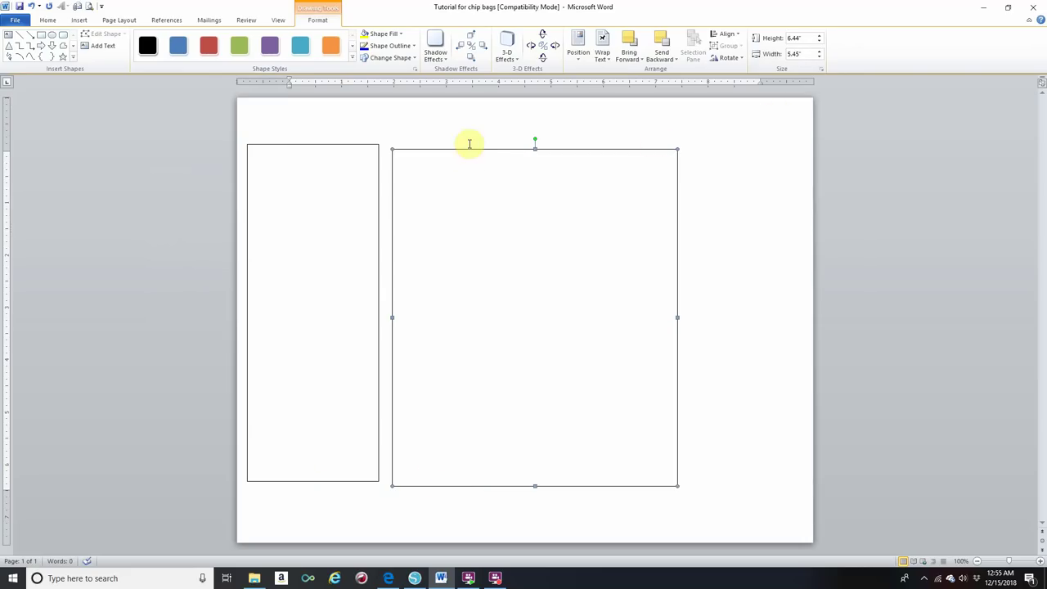
left_click_drag(469, 151, 458, 142)
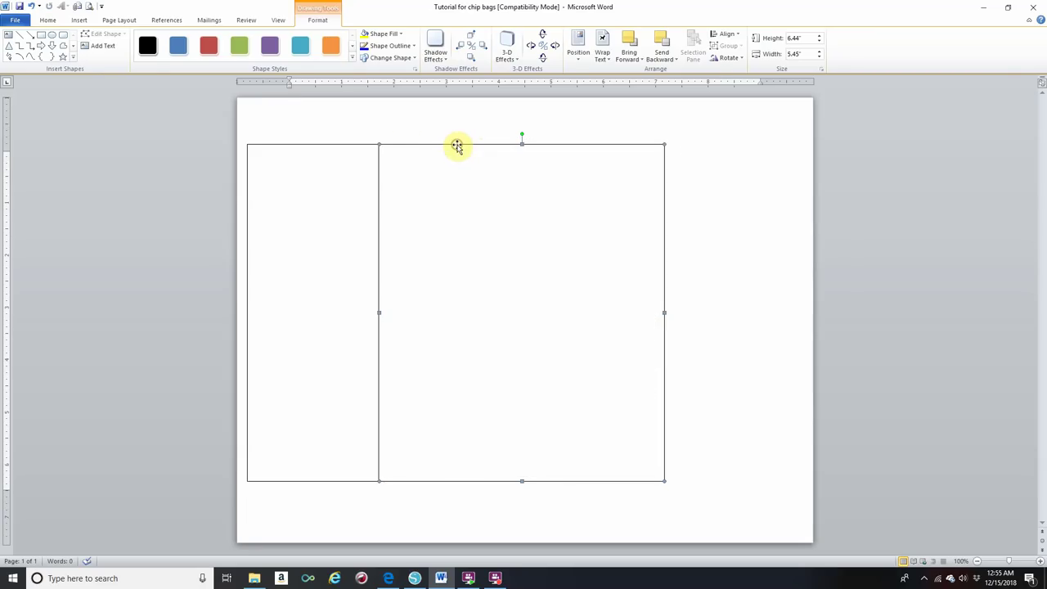
left_click(355, 120)
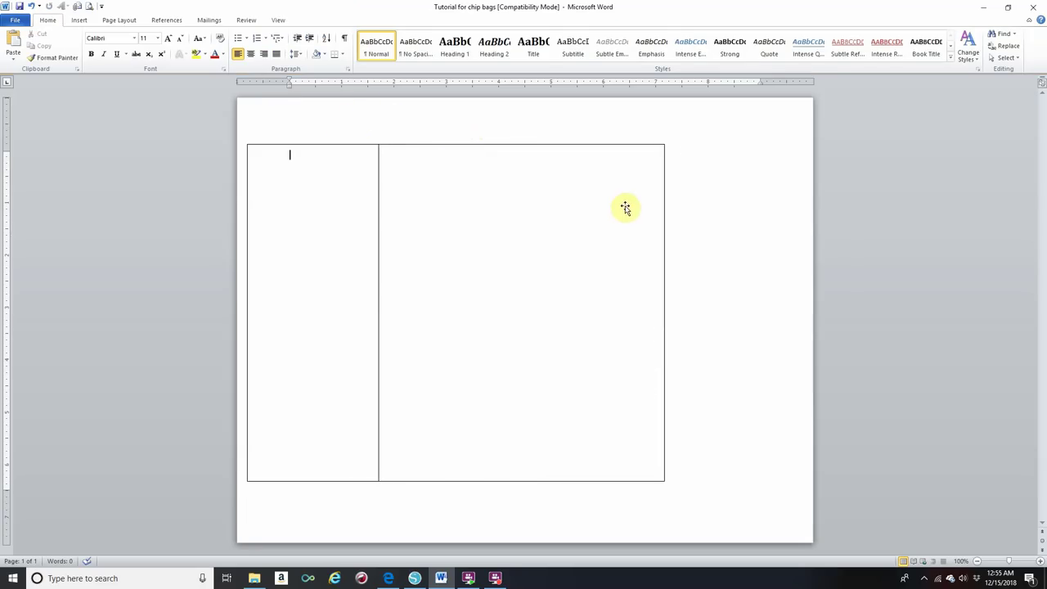
Copy the narrow first rectangle and place the duplicate flush against the wide middle rectangle's right edge.
left_click(80, 21)
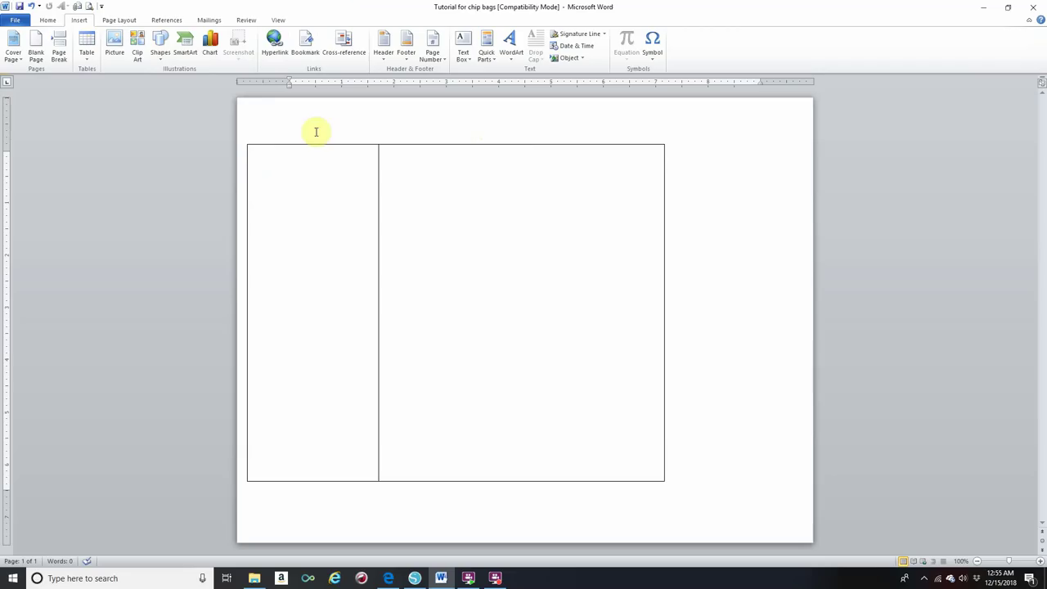
left_click(319, 145)
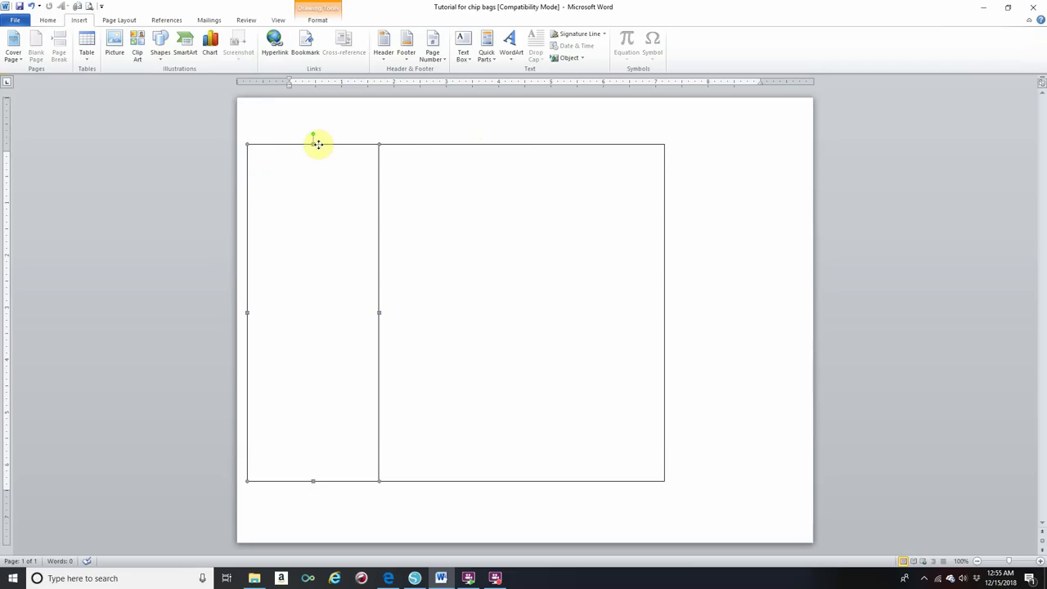
right_click(318, 144)
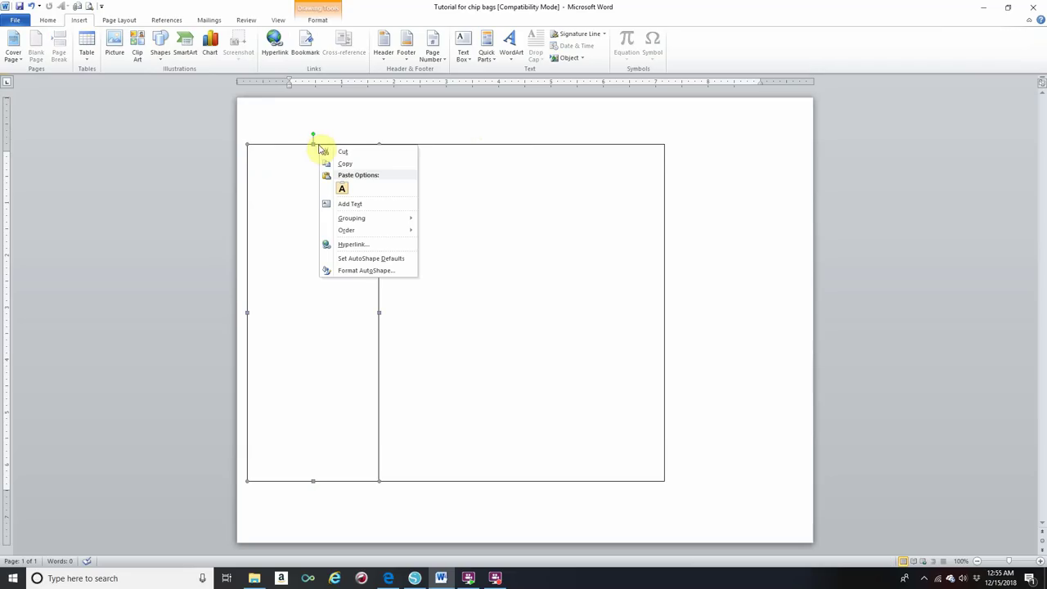
left_click(360, 164)
right_click(356, 154)
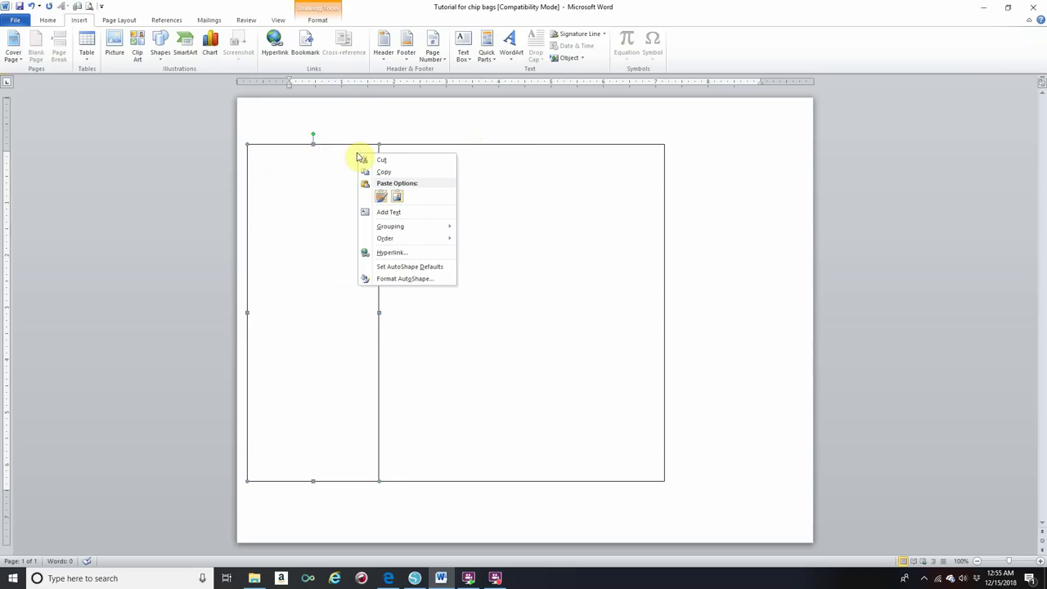
left_click(379, 194)
left_click_drag(367, 156, 778, 143)
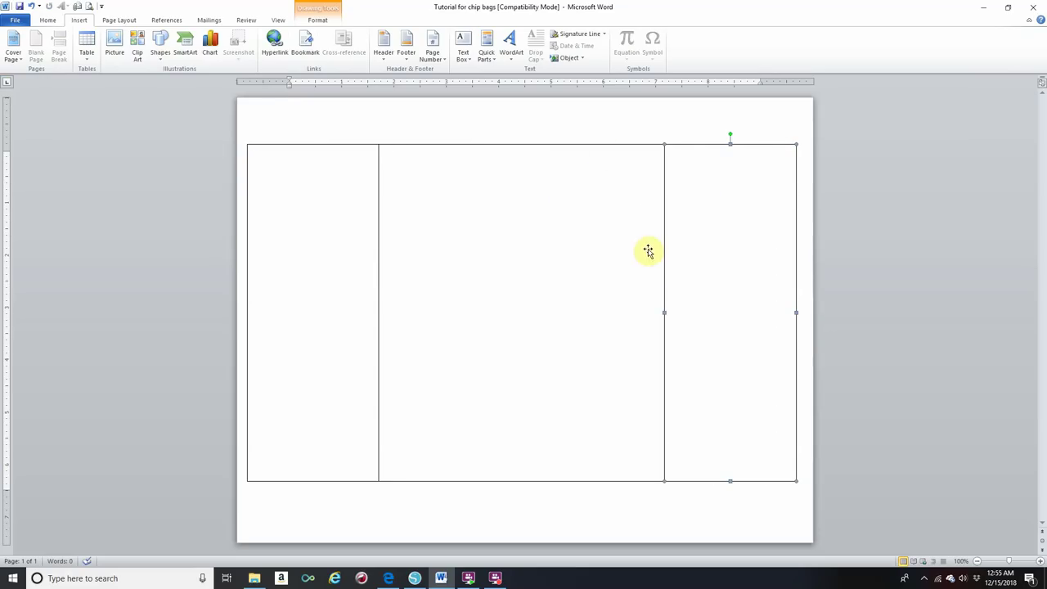
left_click(599, 123)
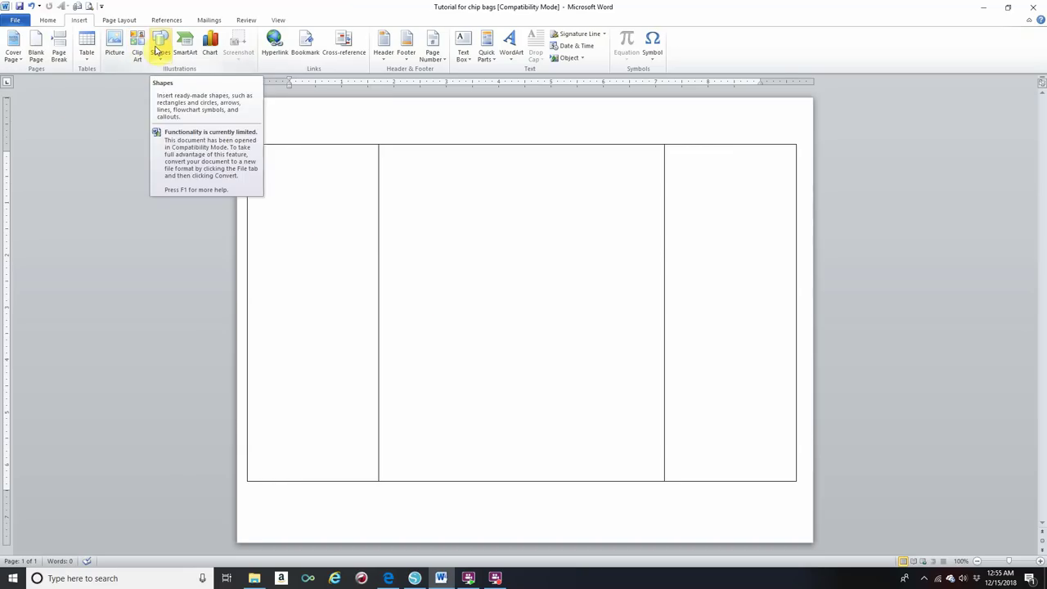
Draw a rectangle about 0.45" high by 3.37" wide in the space above the first two panels.
left_click(160, 48)
left_click(191, 83)
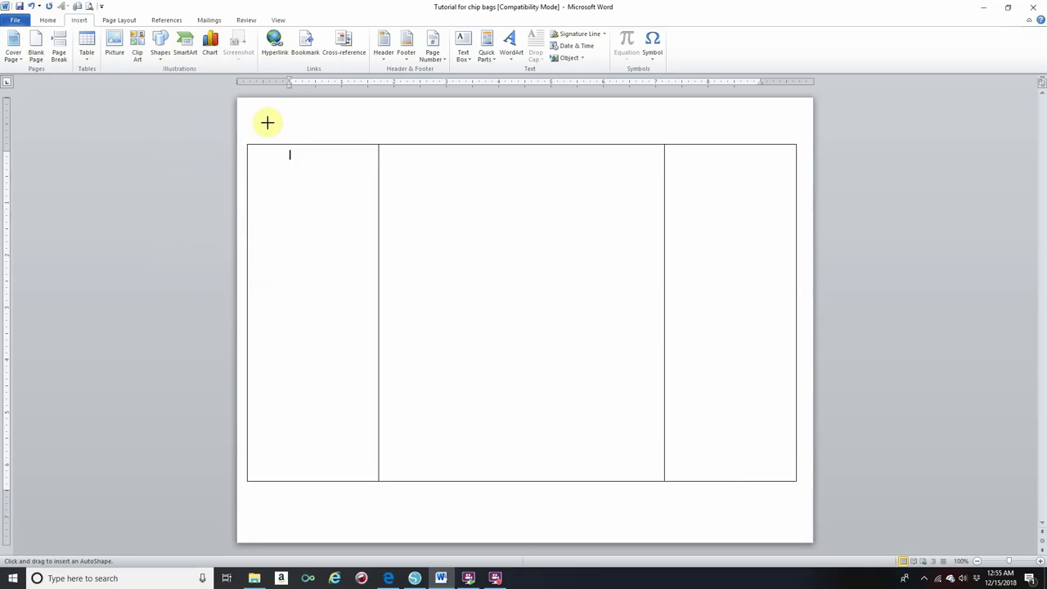
left_click_drag(276, 115, 452, 139)
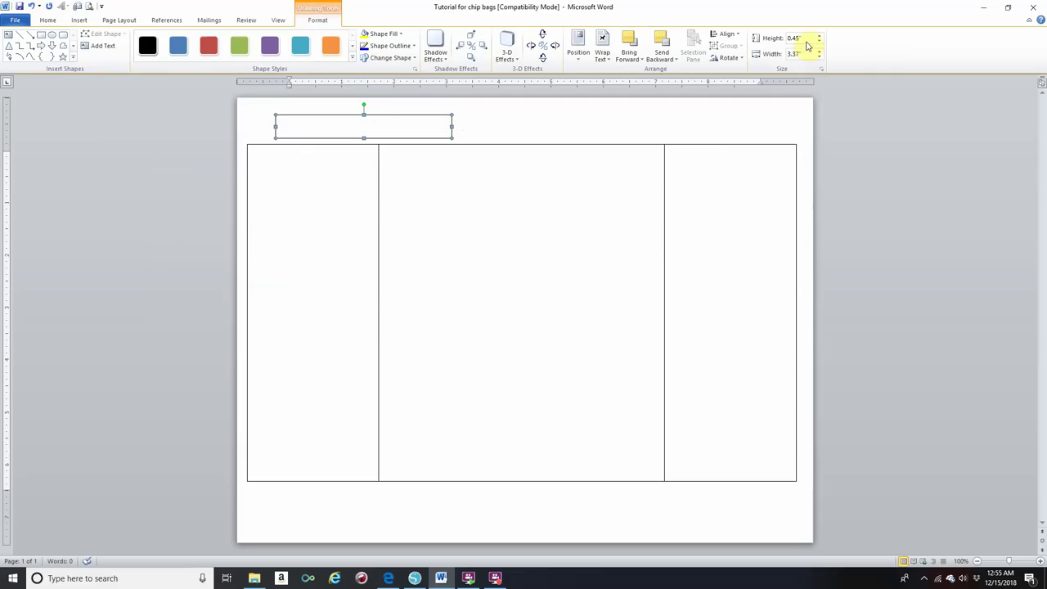
Resize the new rectangle to 0.67" high by 10.49" wide and place it flush along the top edge of the three panels.
left_click_drag(803, 37, 787, 38)
key("Return")
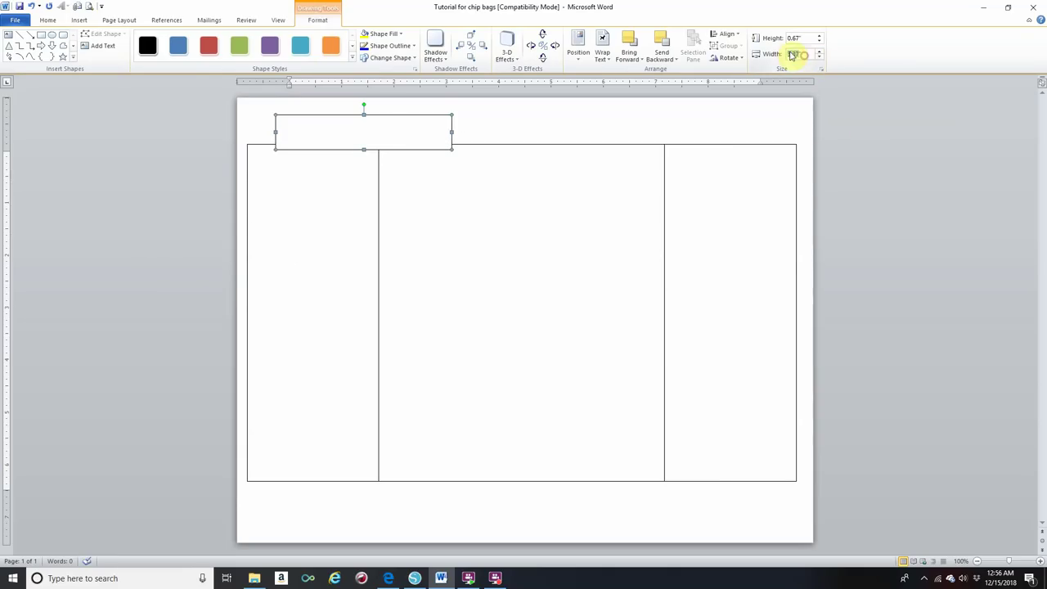
left_click_drag(806, 53, 784, 53)
type("10.49")
key("Return")
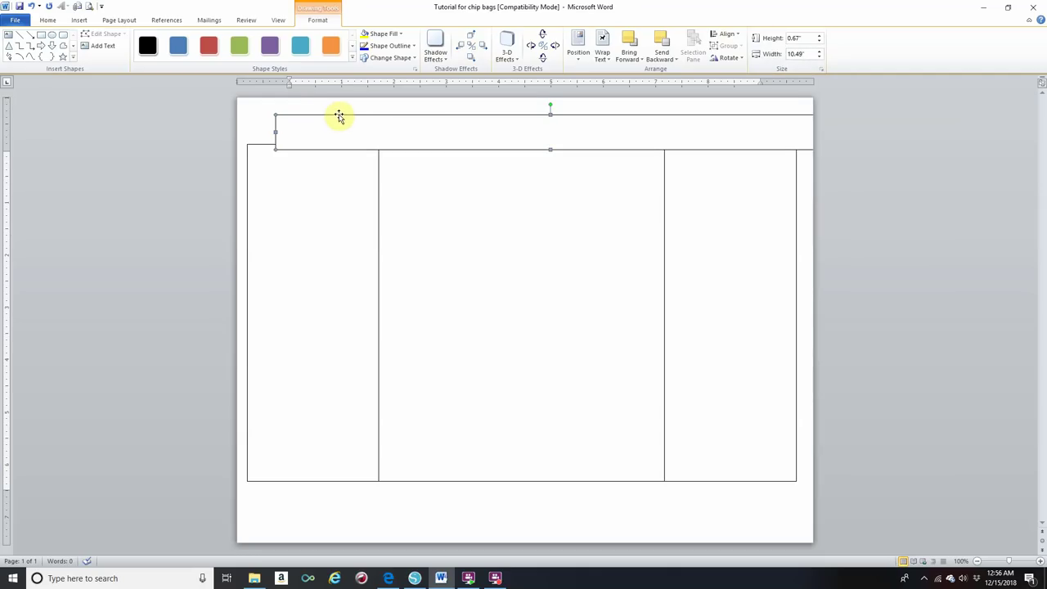
left_click_drag(339, 115, 312, 106)
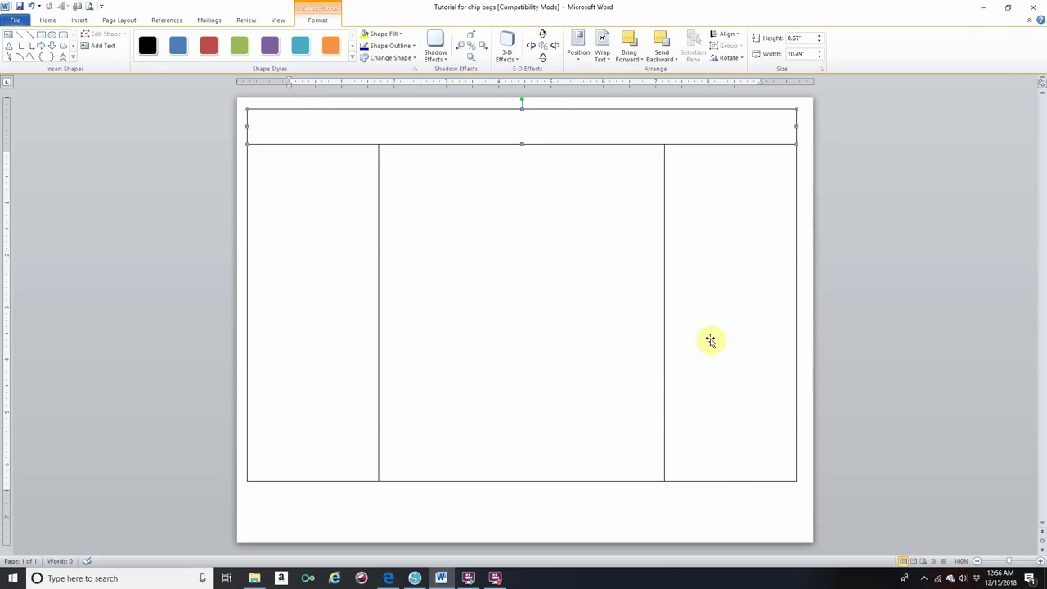
left_click(667, 526)
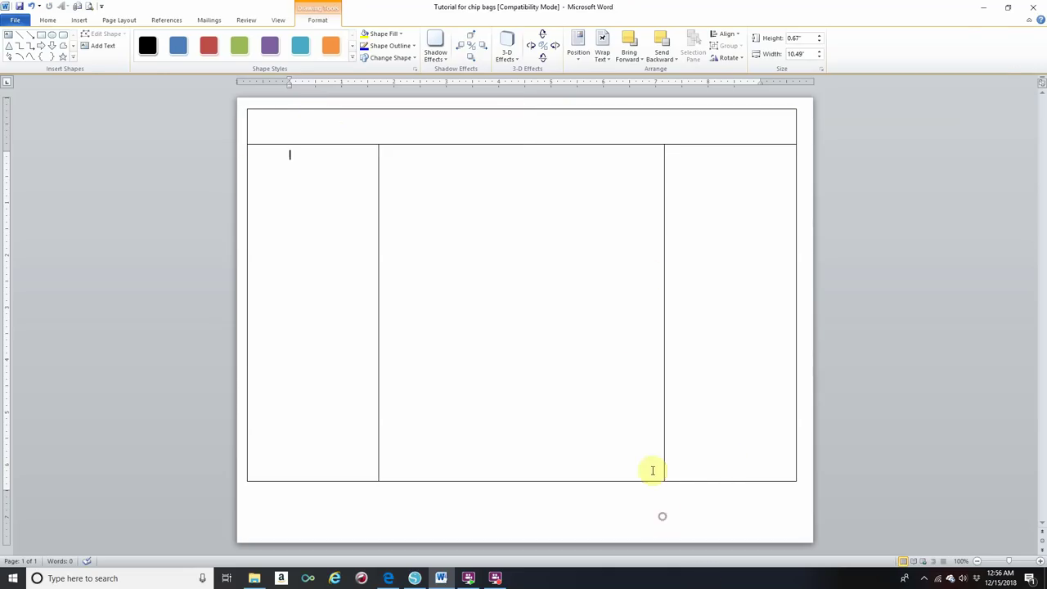
Copy the long strip above the three panels and paste a duplicate of it.
left_click(465, 110)
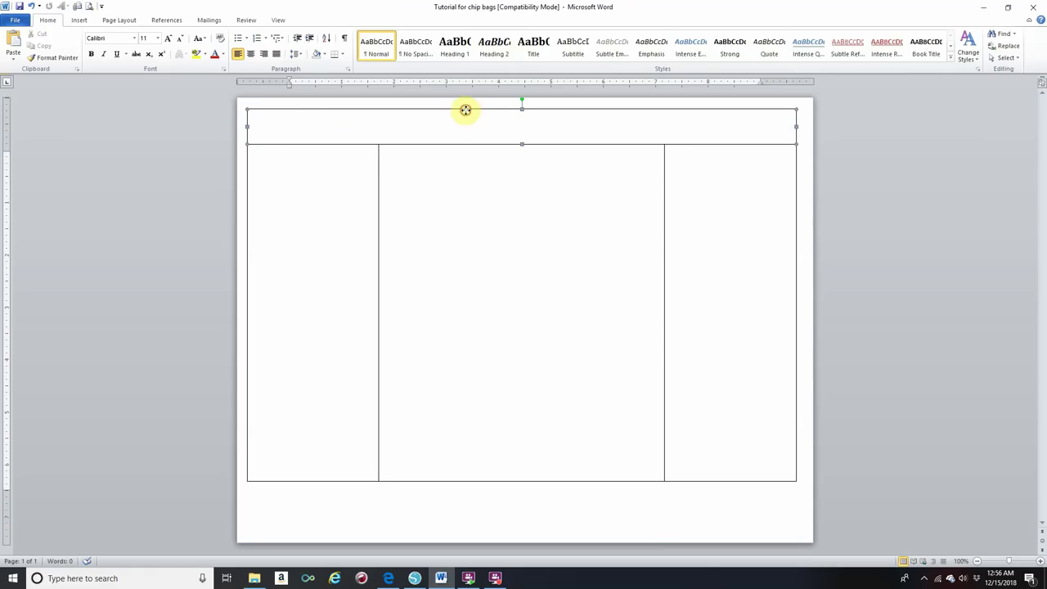
left_click(465, 112)
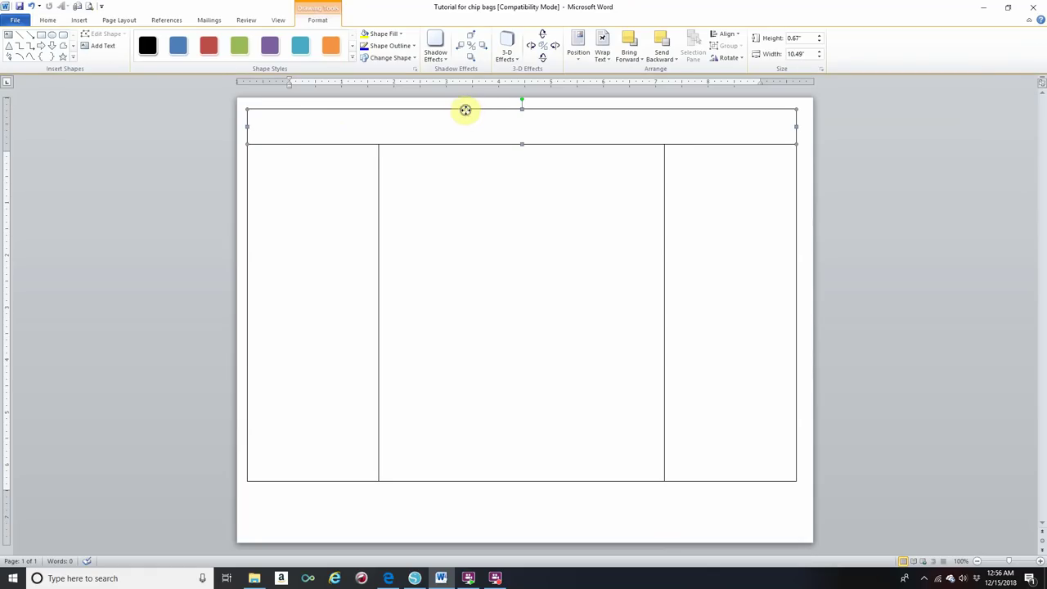
right_click(465, 109)
left_click(488, 130)
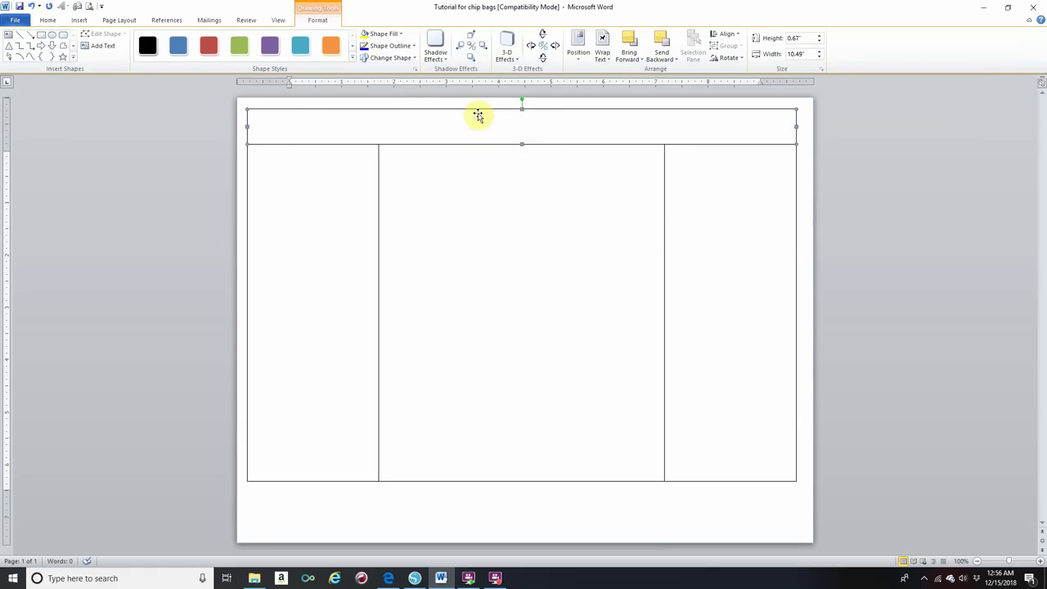
right_click(477, 113)
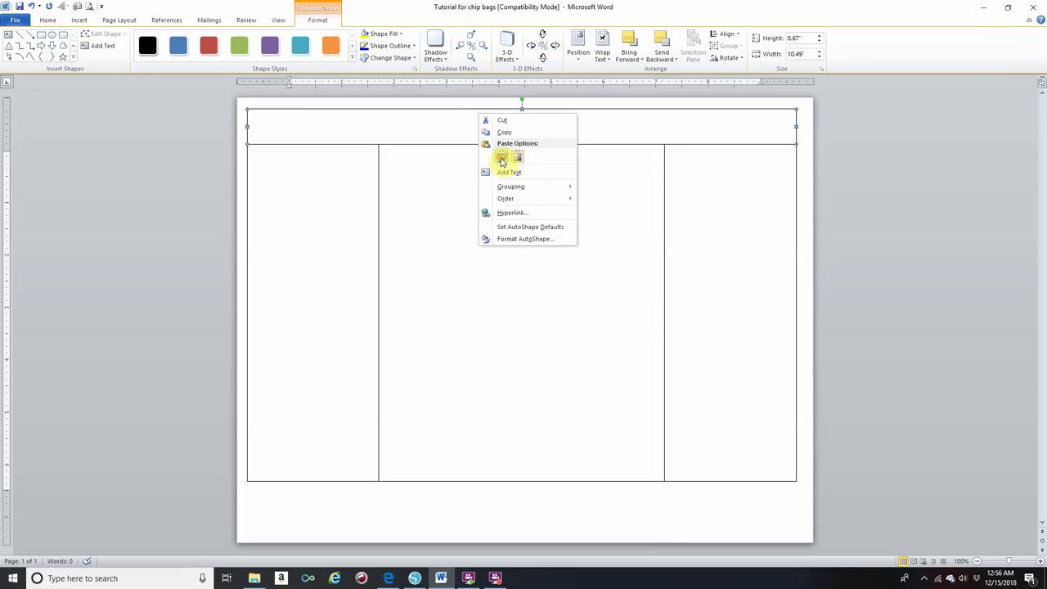
left_click(497, 155)
left_click(491, 156)
Undo the accidental move of the middle rectangle and place the duplicate strip flush along the bottom edge of the three panels.
left_click_drag(491, 156, 427, 421)
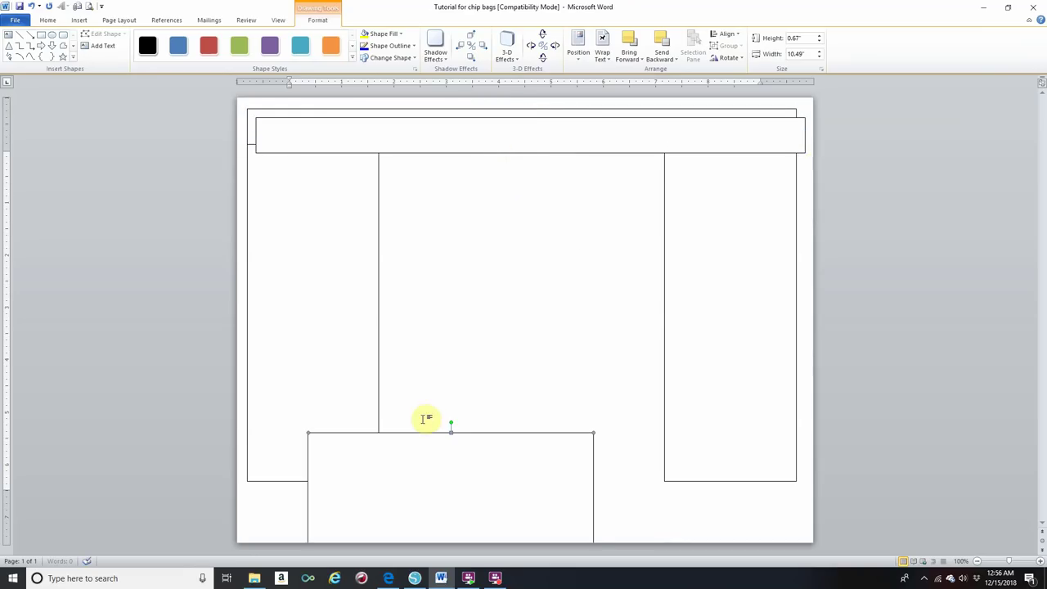
left_click(31, 7)
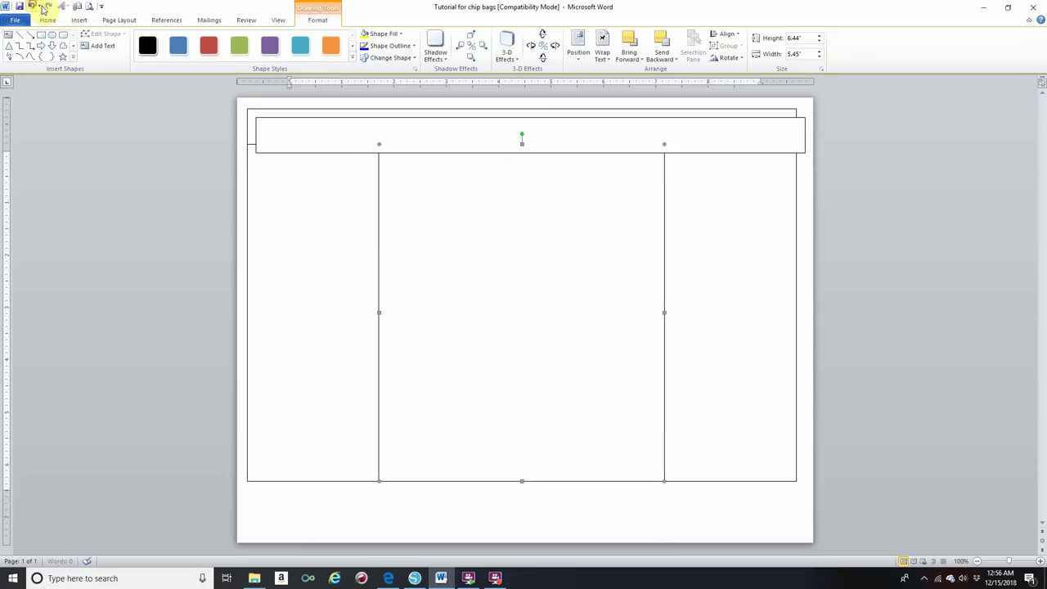
left_click(315, 151)
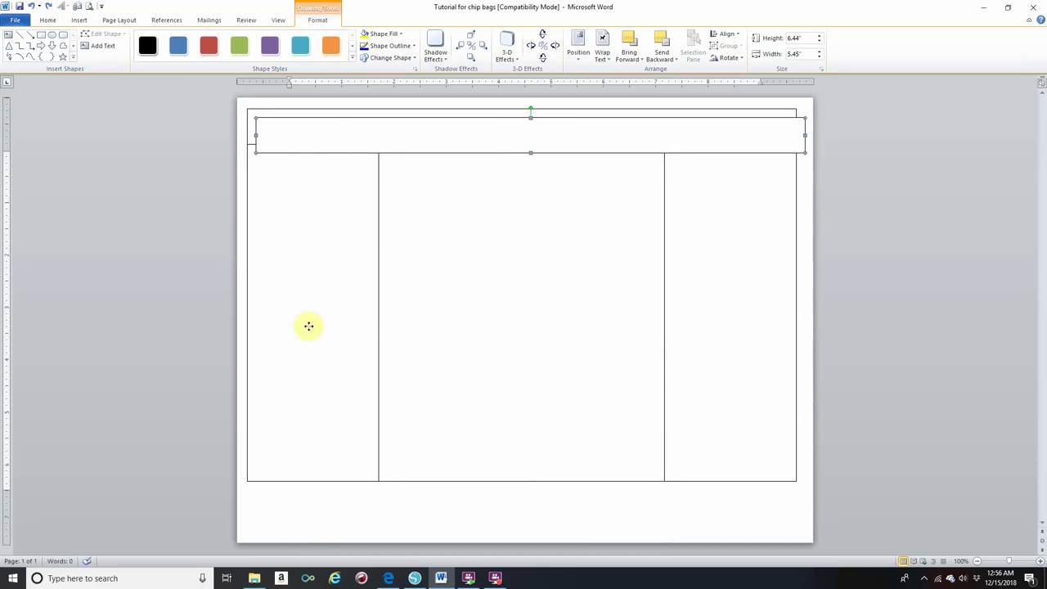
left_click_drag(287, 541, 304, 517)
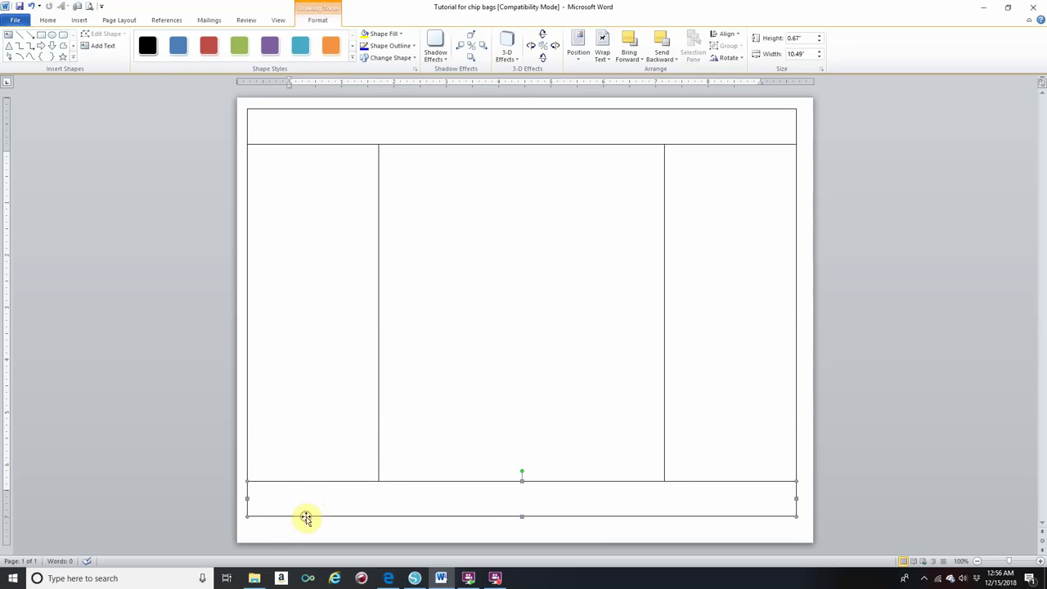
left_click(869, 434)
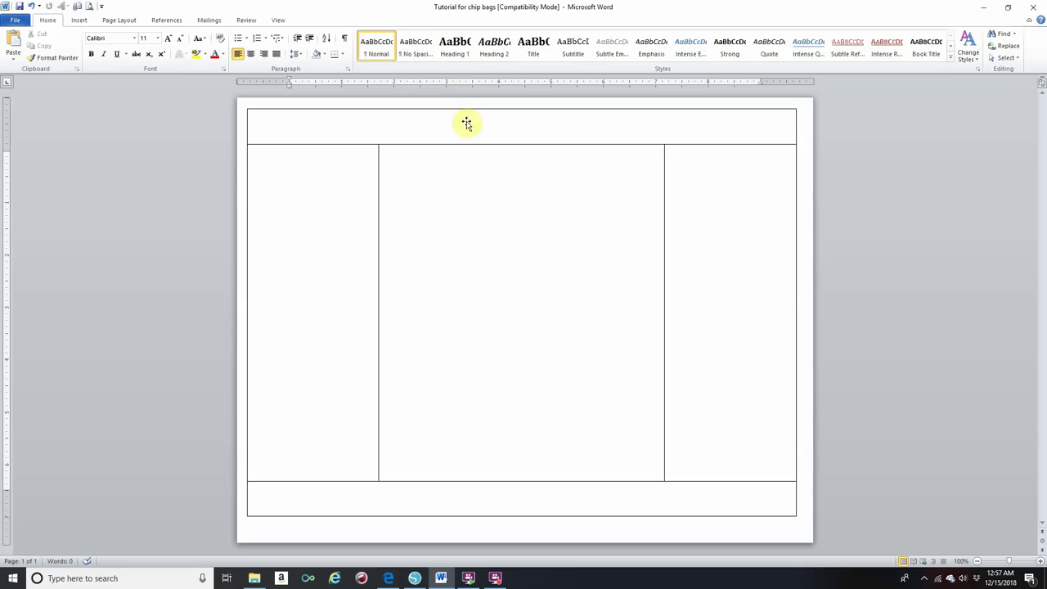
Fill the large middle rectangle with the standard yellow color.
double_click(419, 111)
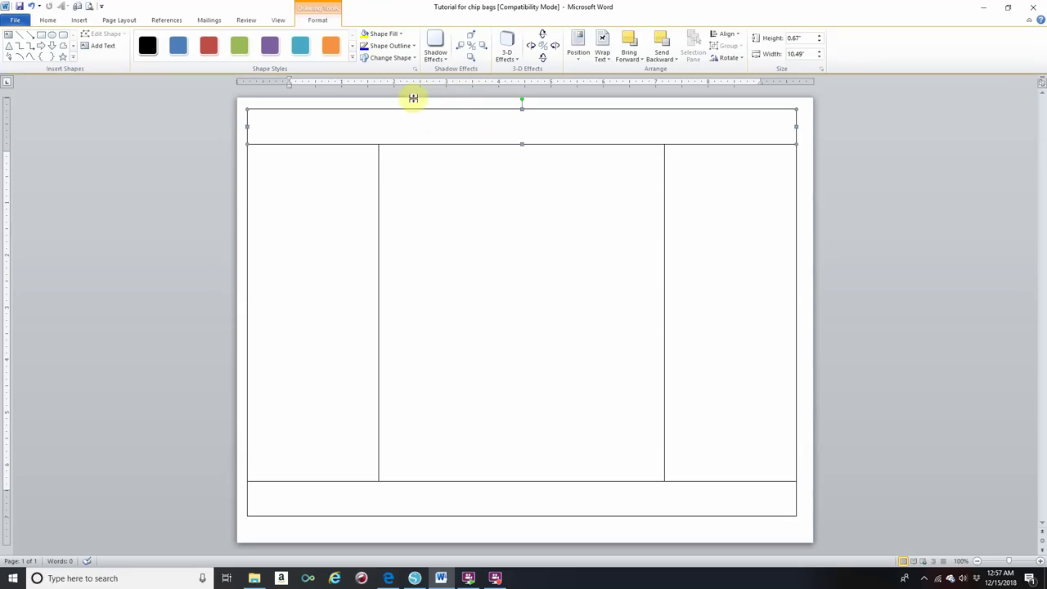
left_click(453, 147)
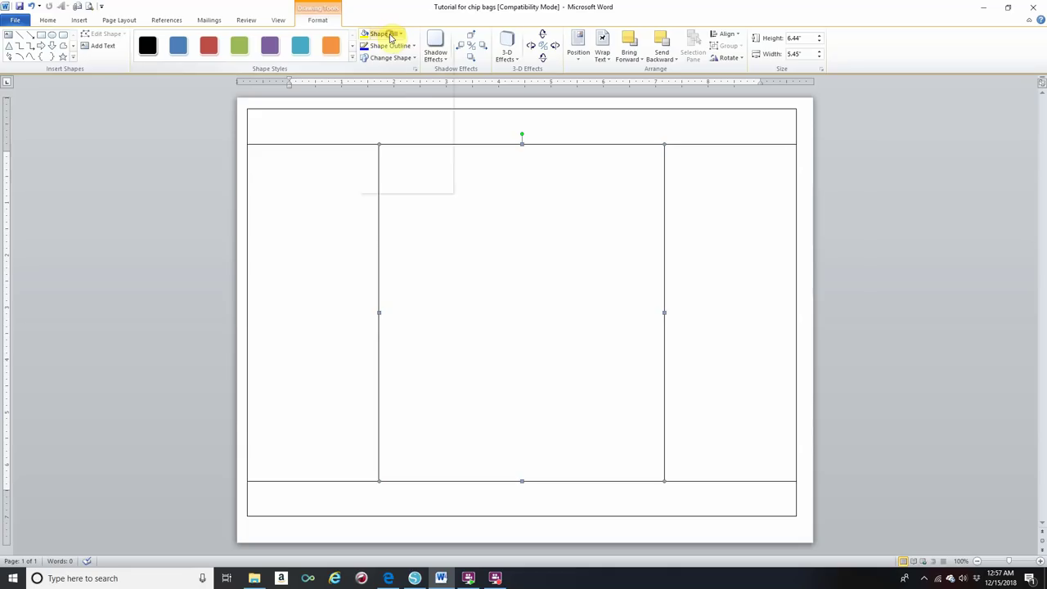
left_click(391, 35)
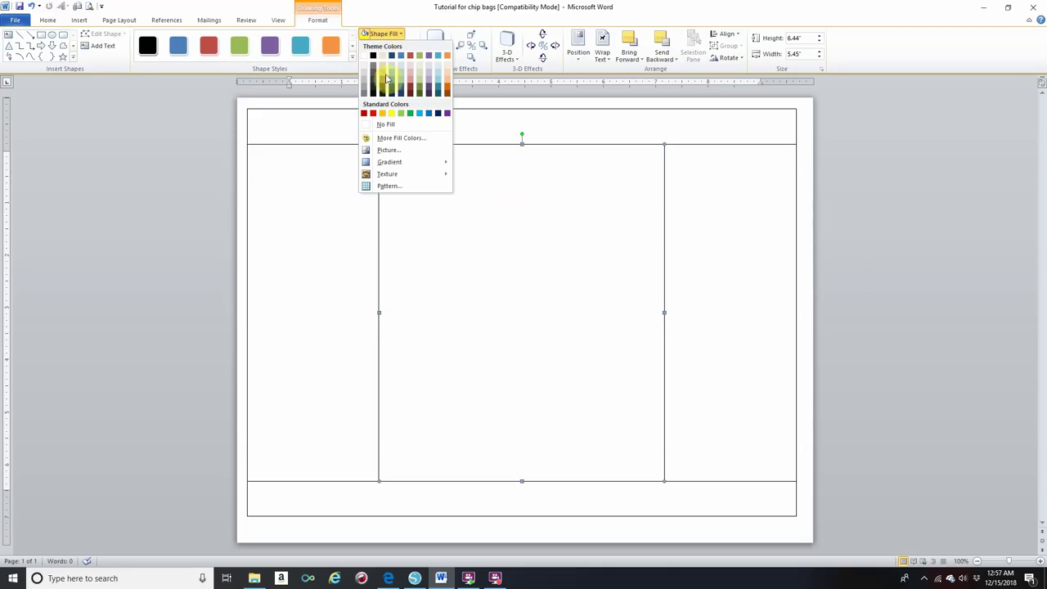
left_click(389, 113)
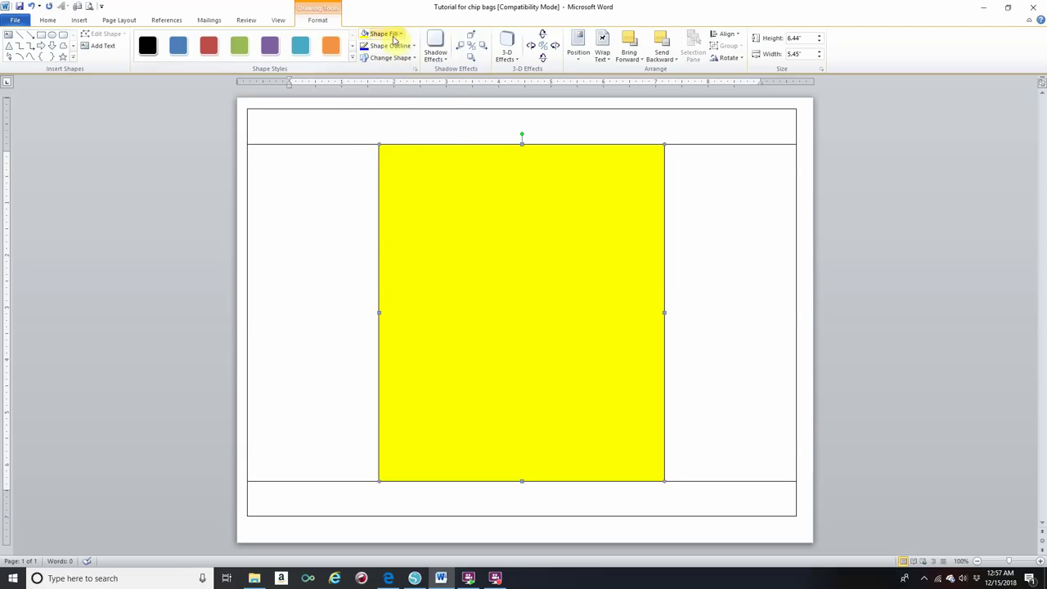
Change the middle rectangle's fill to the darkest olive green theme color.
left_click(396, 37)
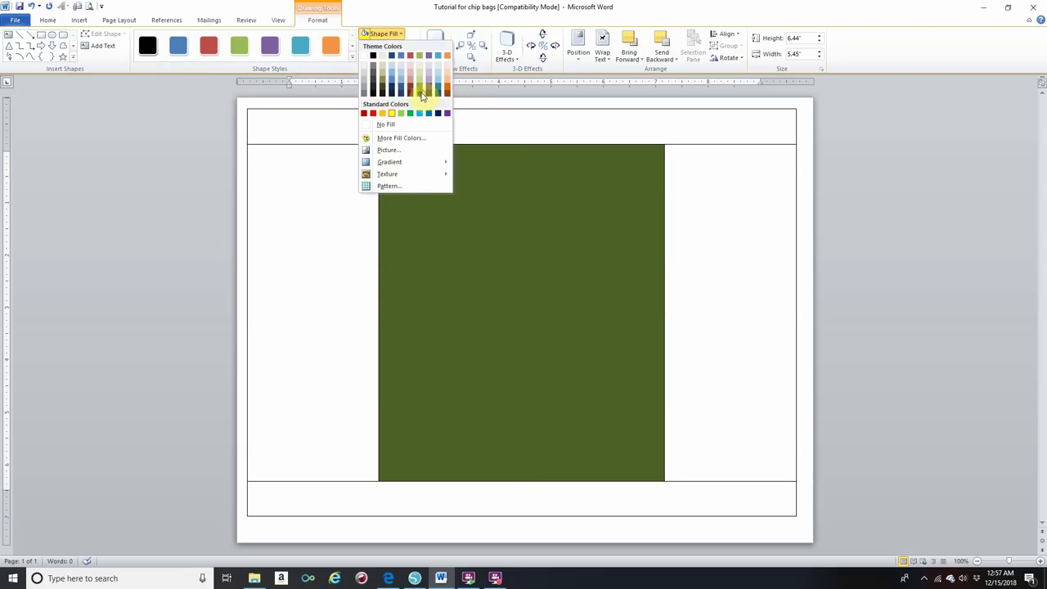
left_click(423, 99)
left_click(397, 37)
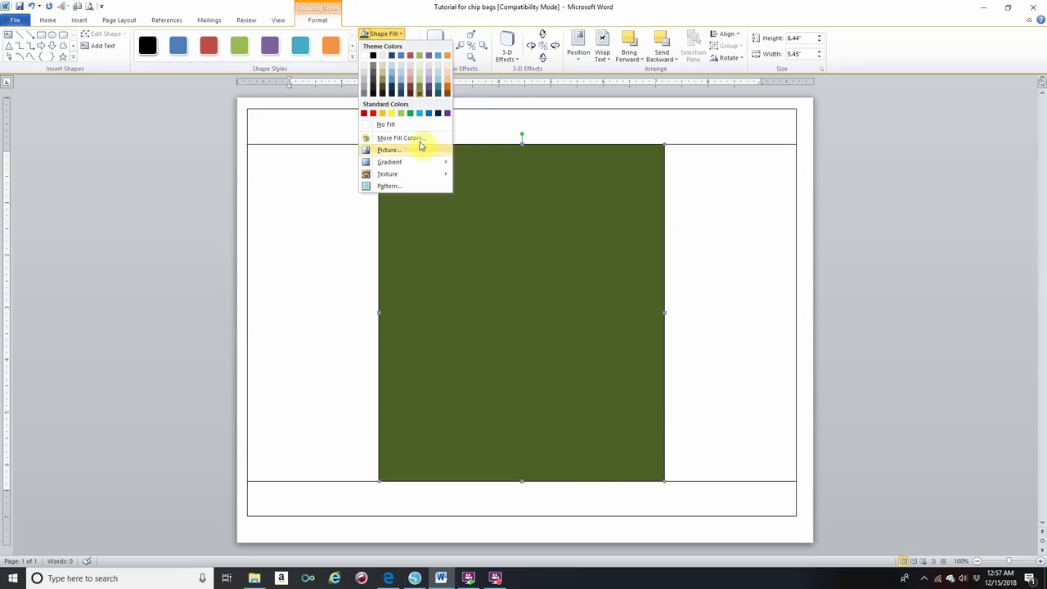
left_click(530, 273)
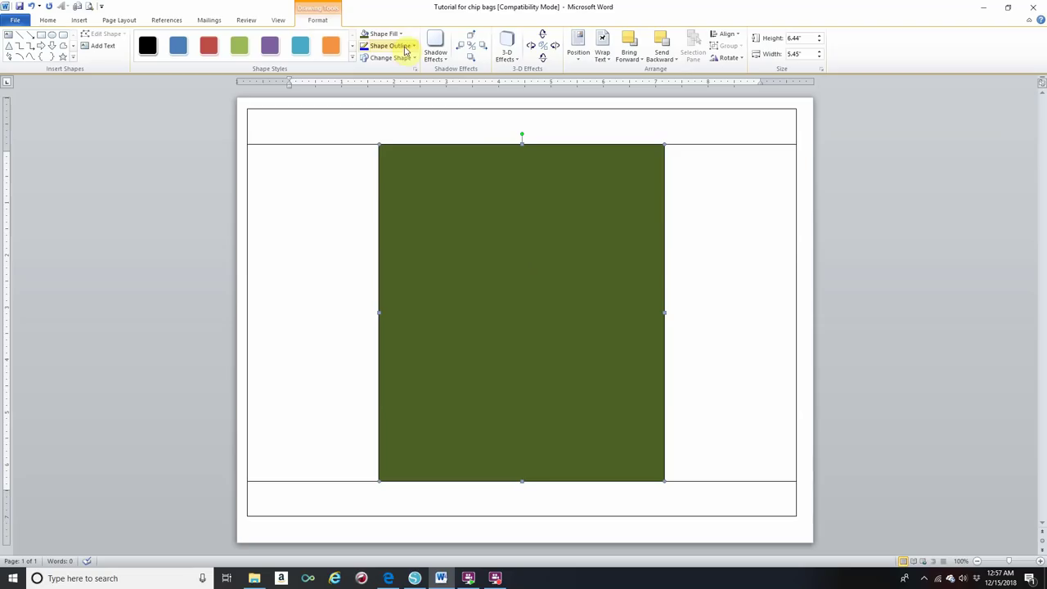
Fill the large middle rectangle with the picture paint-splatter-wallpaper-3727-3946-hd-wallpapers from the backgrounds folder.
left_click(383, 34)
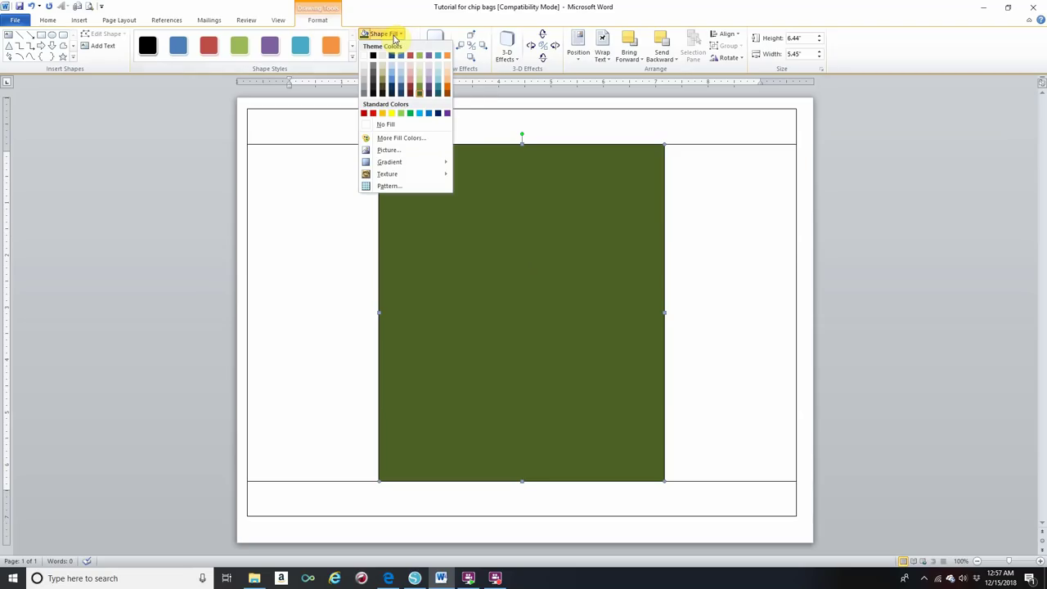
left_click(388, 153)
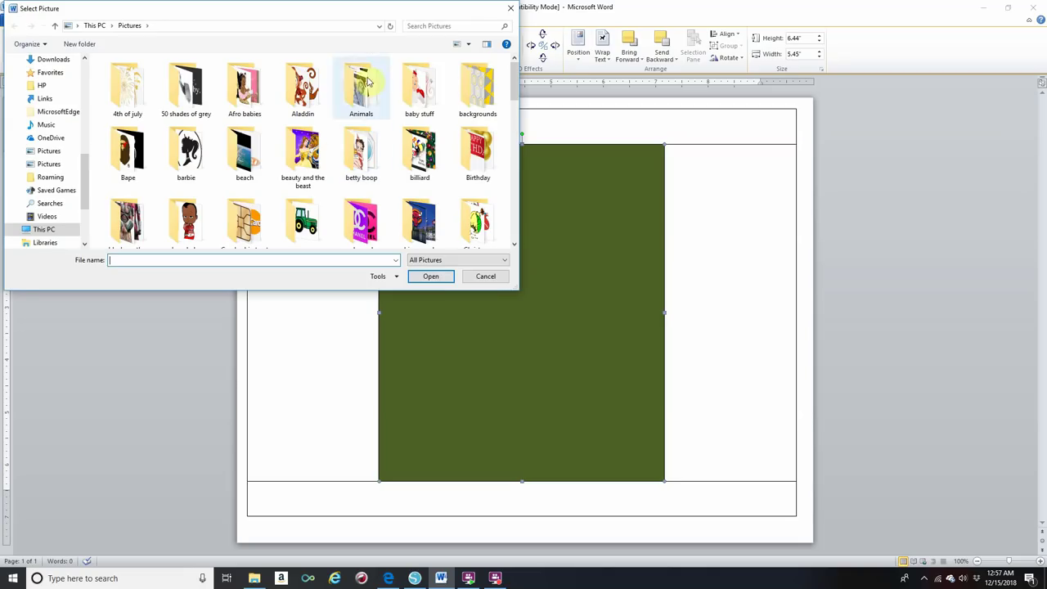
double_click(478, 96)
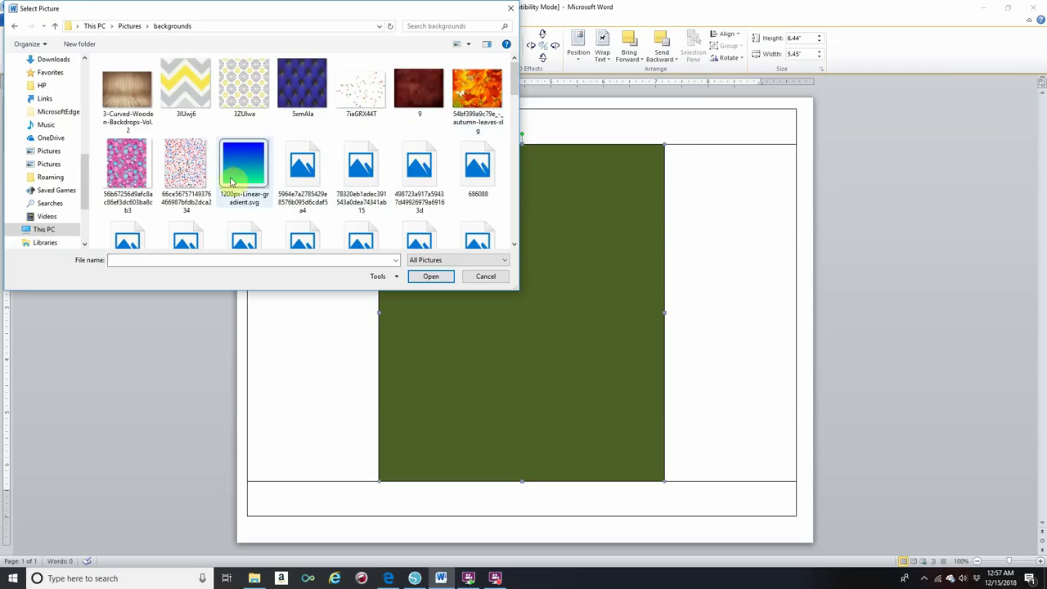
scroll(327, 211, "down", 3)
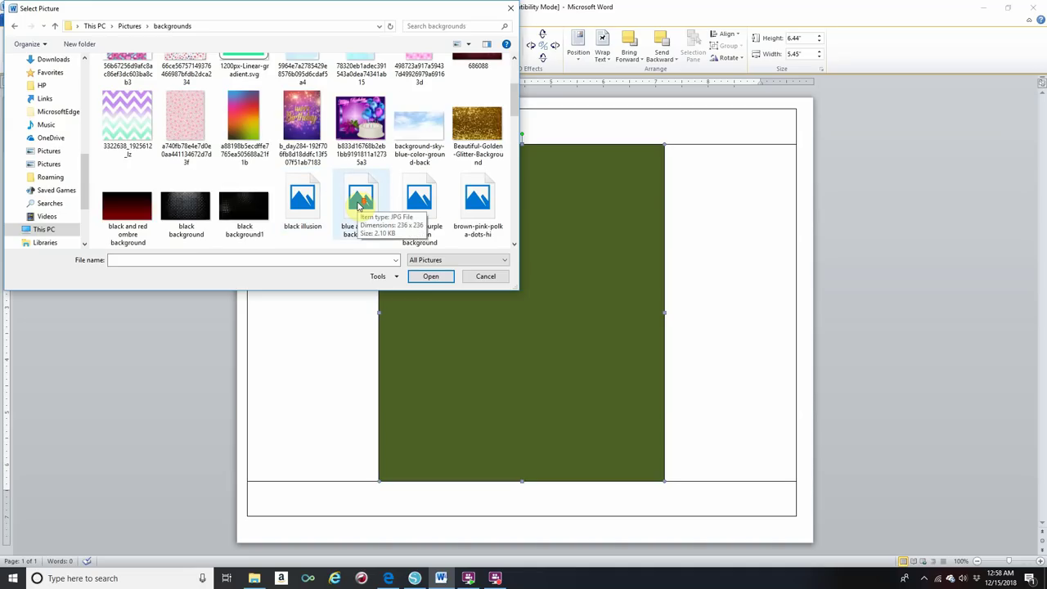
scroll(357, 204, "down", 5)
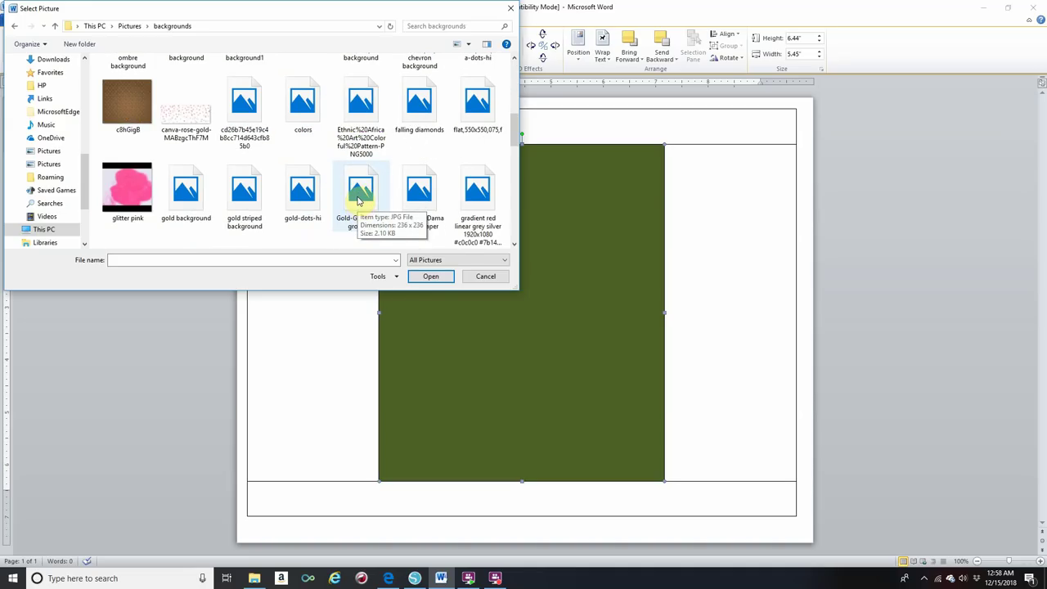
scroll(357, 196, "down", 3)
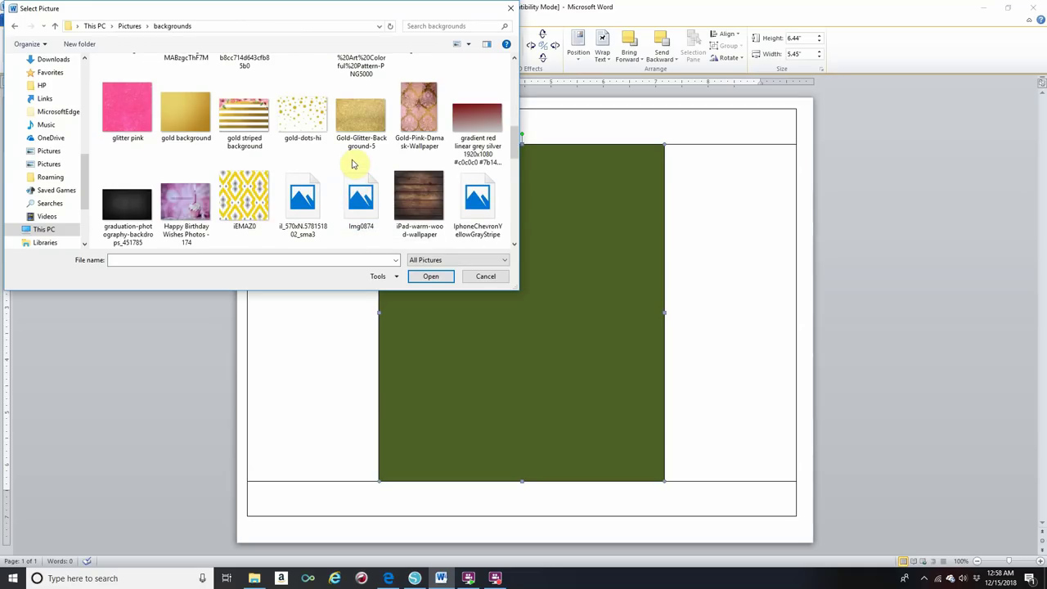
scroll(353, 163, "down", 3)
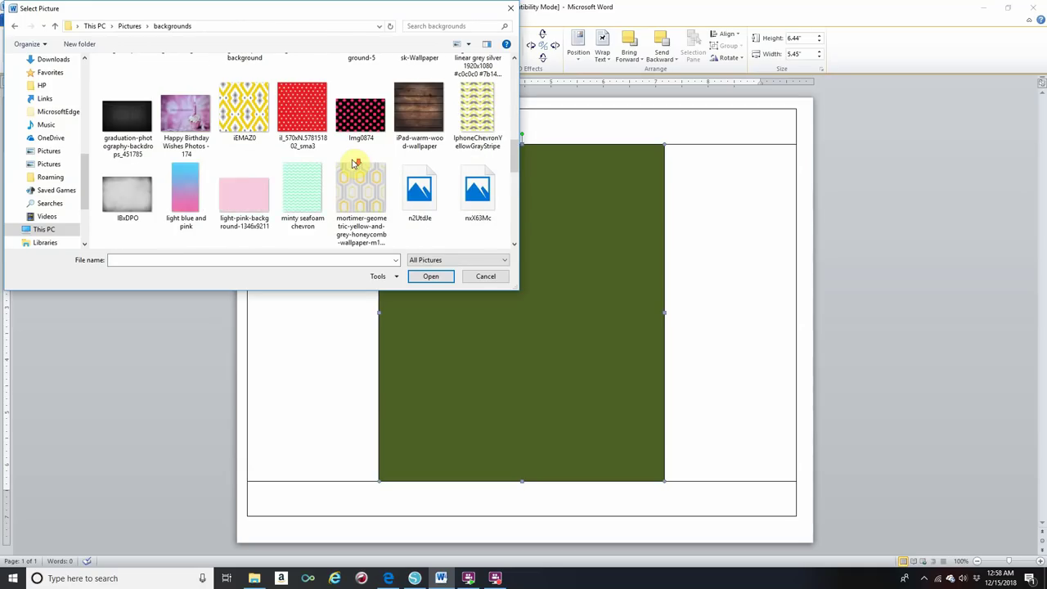
scroll(353, 163, "down", 3)
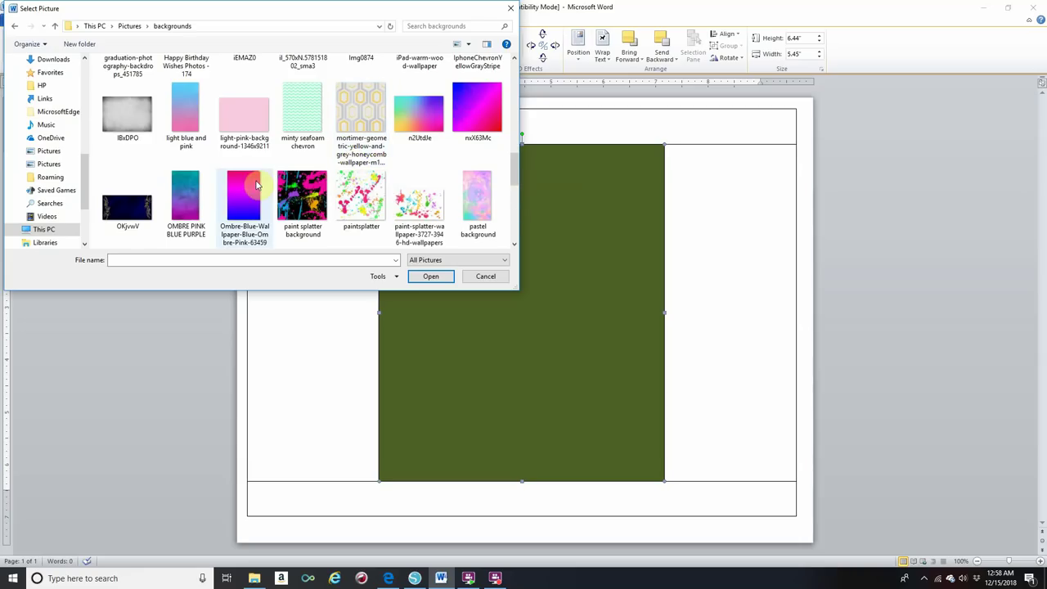
left_click(408, 210)
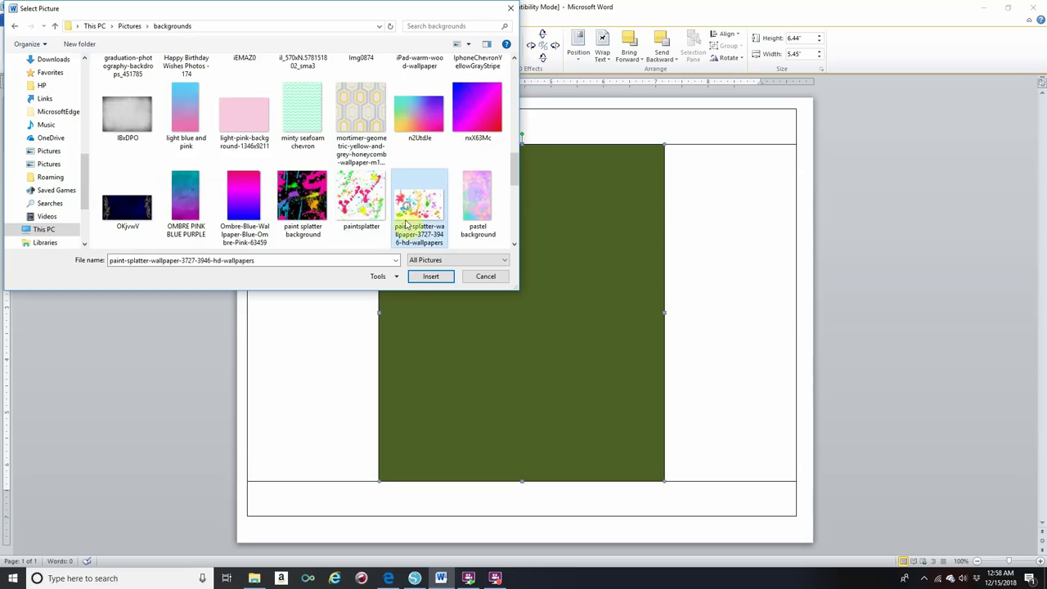
left_click(436, 277)
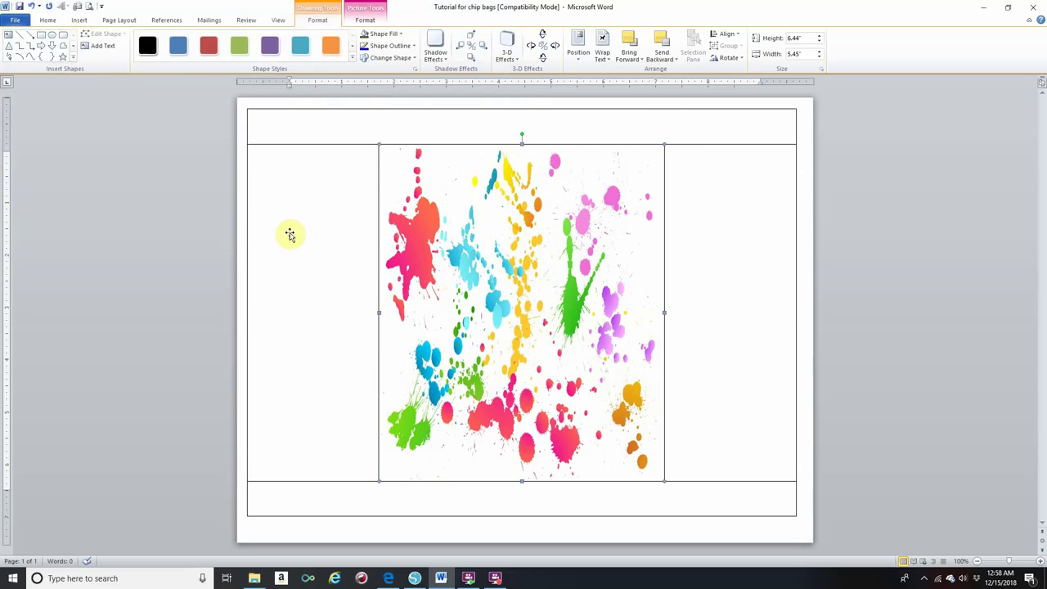
Browse the extended fill colors for the long strip above the panels and bring up its fill color palette again.
left_click(396, 112)
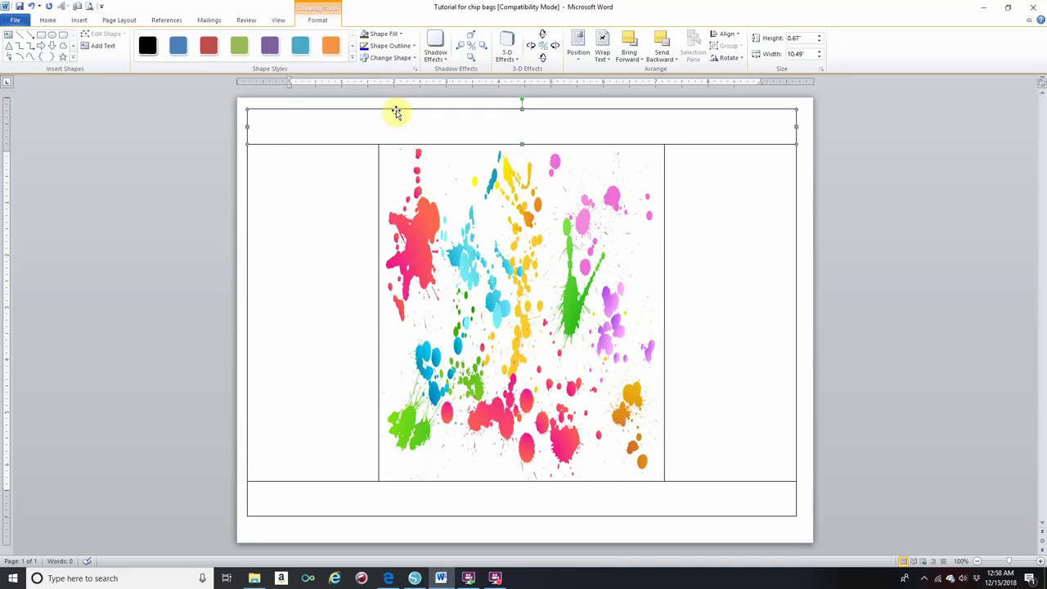
left_click(395, 35)
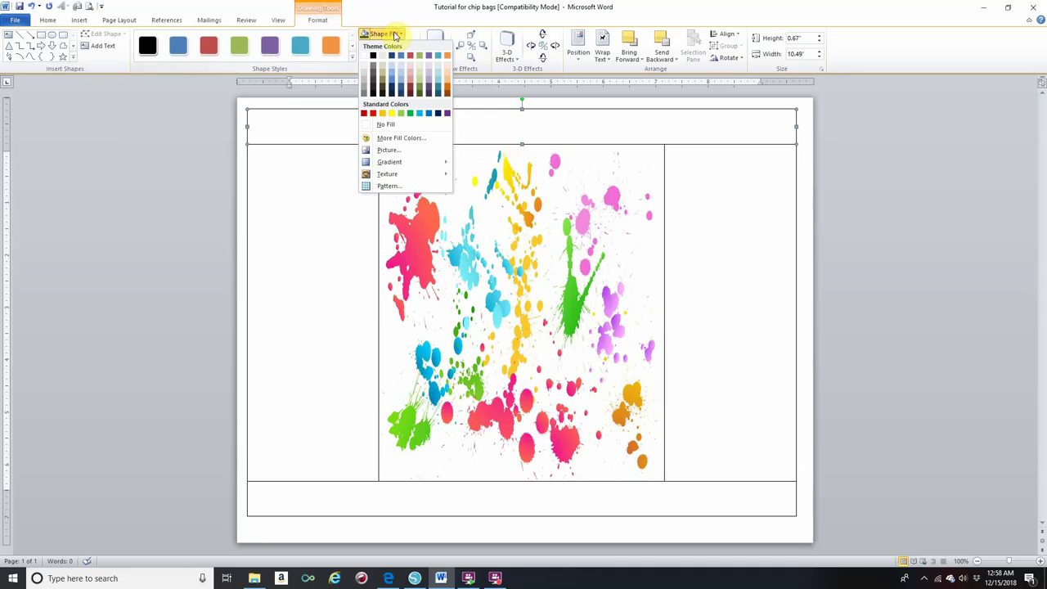
left_click(392, 139)
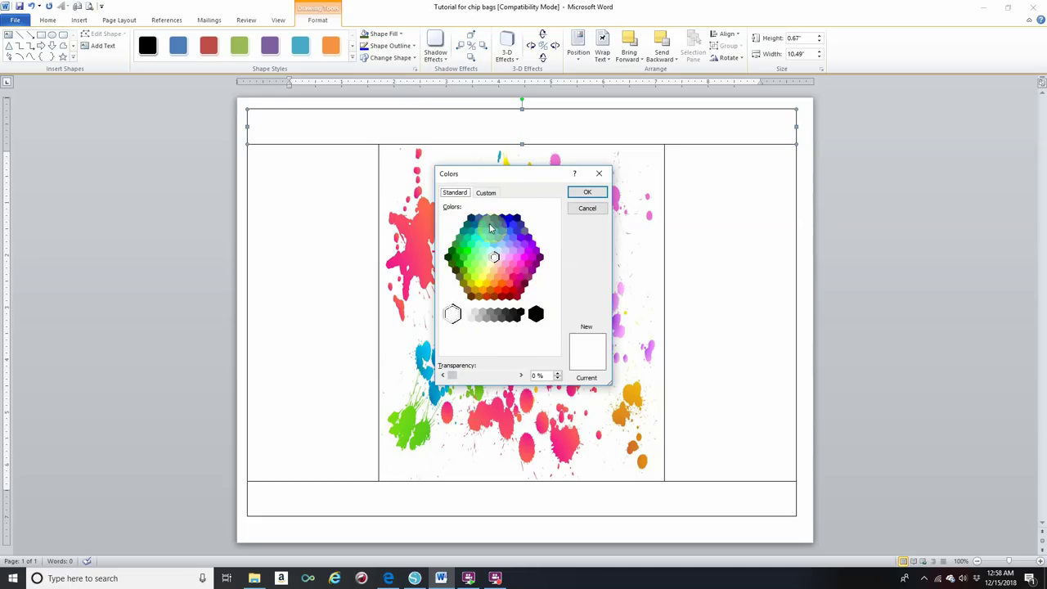
left_click(580, 193)
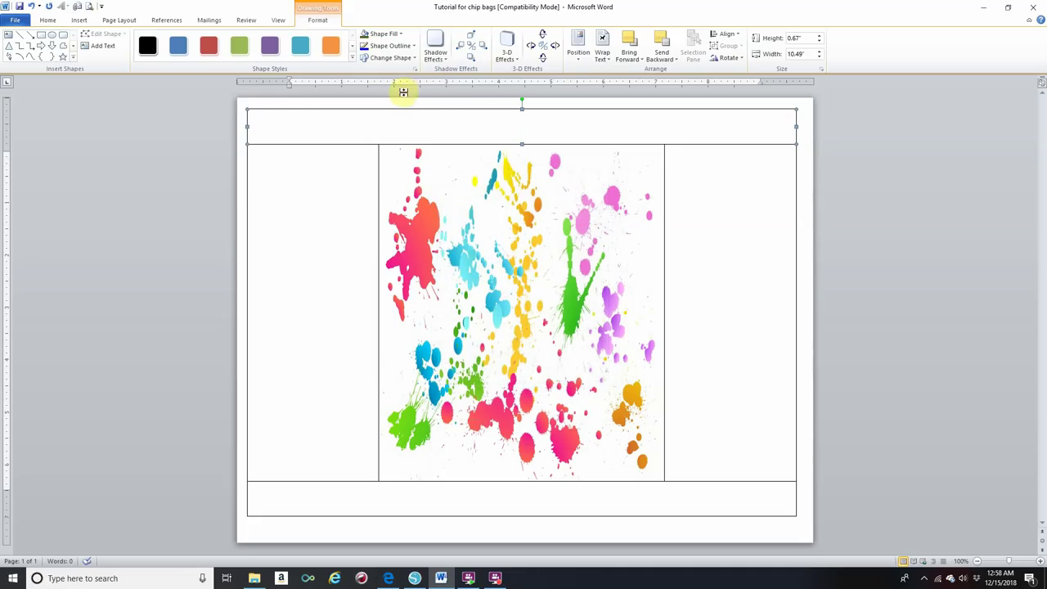
left_click(393, 35)
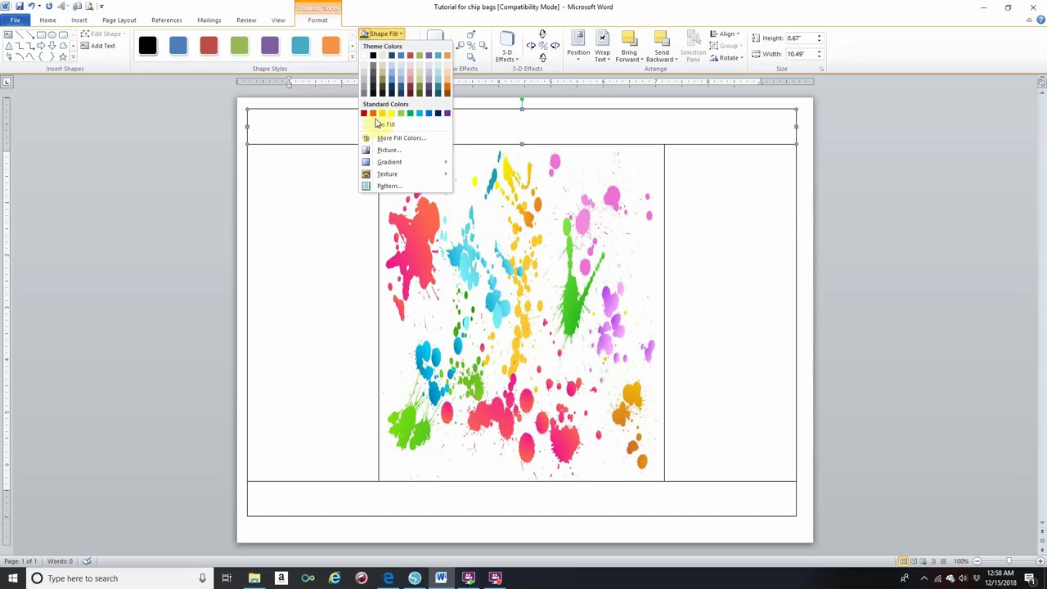
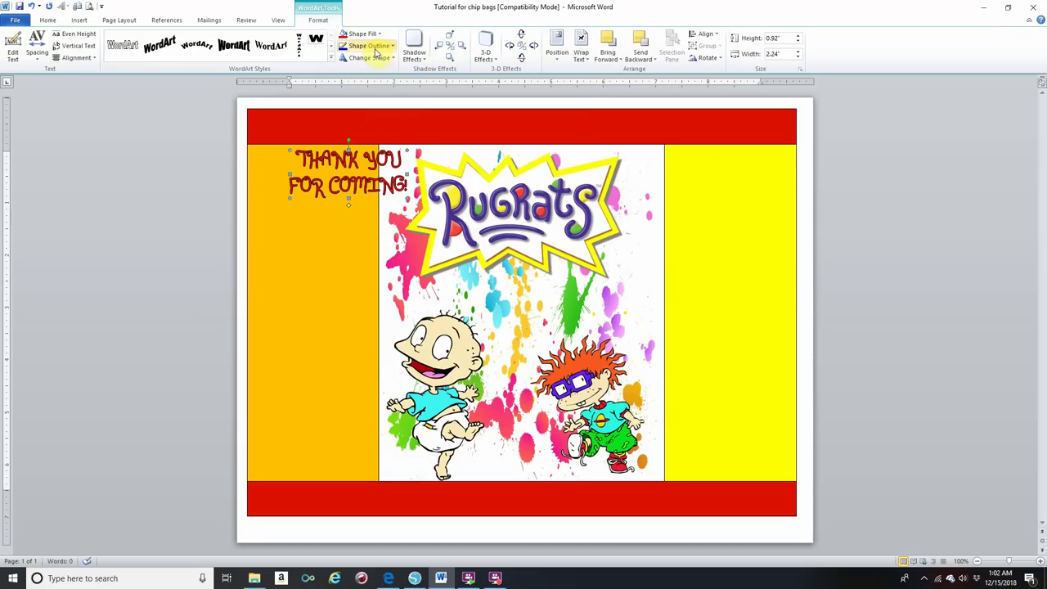
Change the "THANK YOU FOR COMING!" WordArt outline to standard red and move the text fully inside the orange panel.
left_click(376, 48)
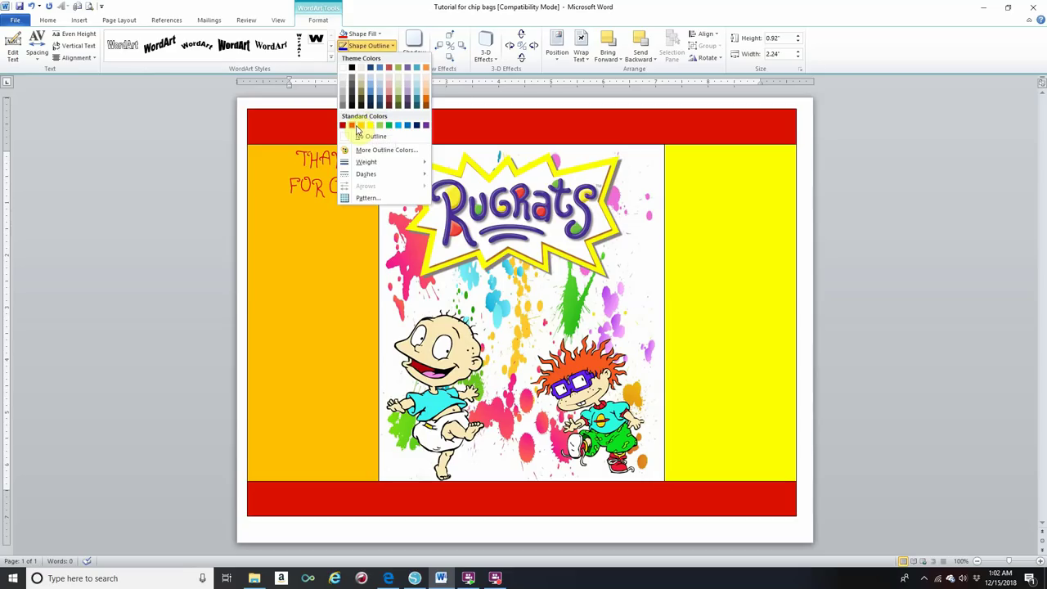
left_click(351, 126)
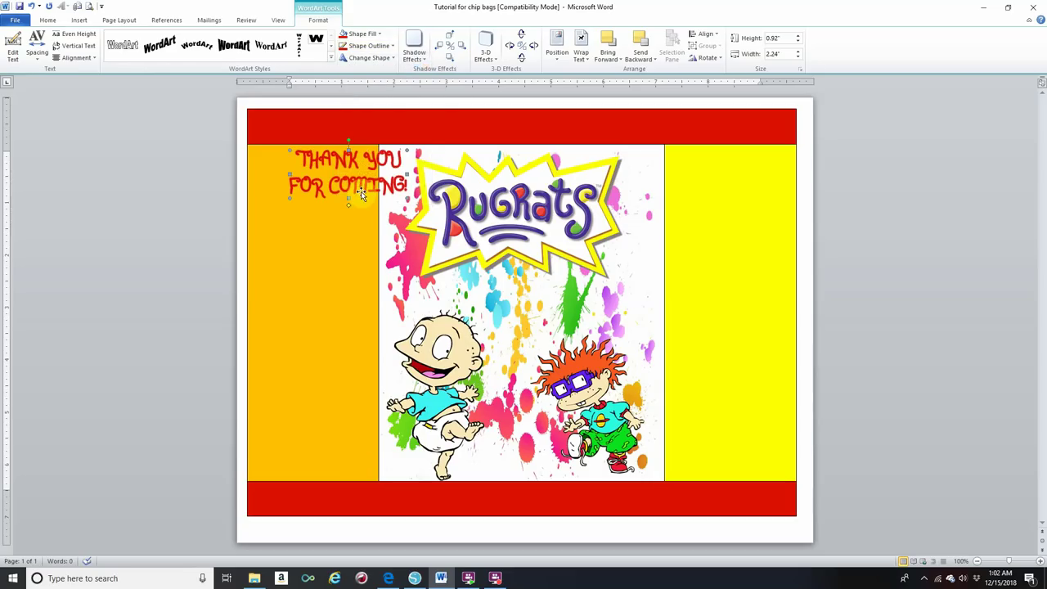
left_click_drag(360, 189, 326, 207)
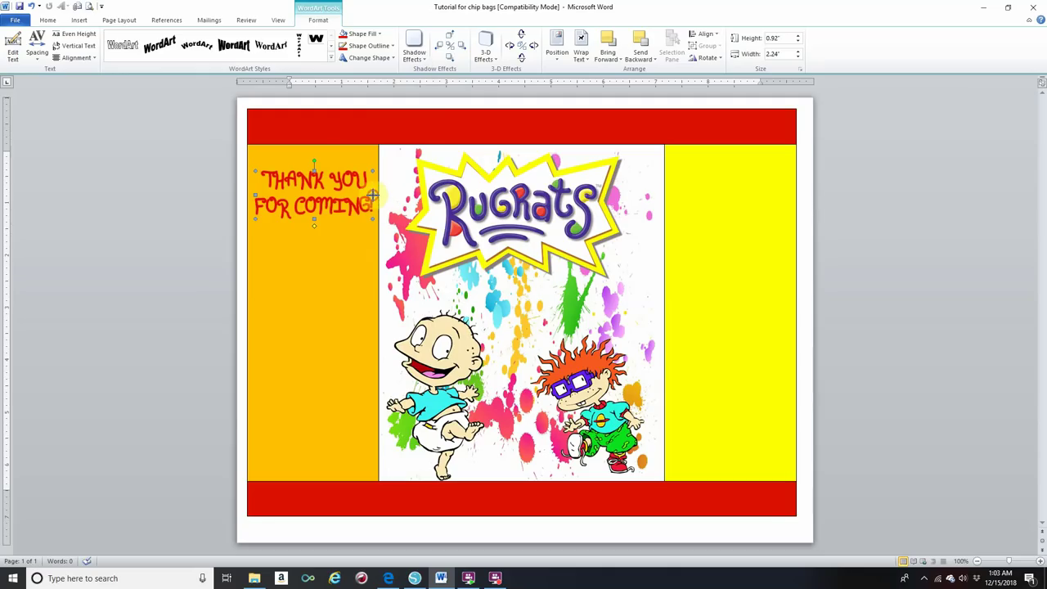
Resize the "THANK YOU FOR COMING!" WordArt to about 1.78" high by 2.09" wide, place it at the orange panel's upper edge and deselect it.
left_click_drag(365, 195, 357, 195)
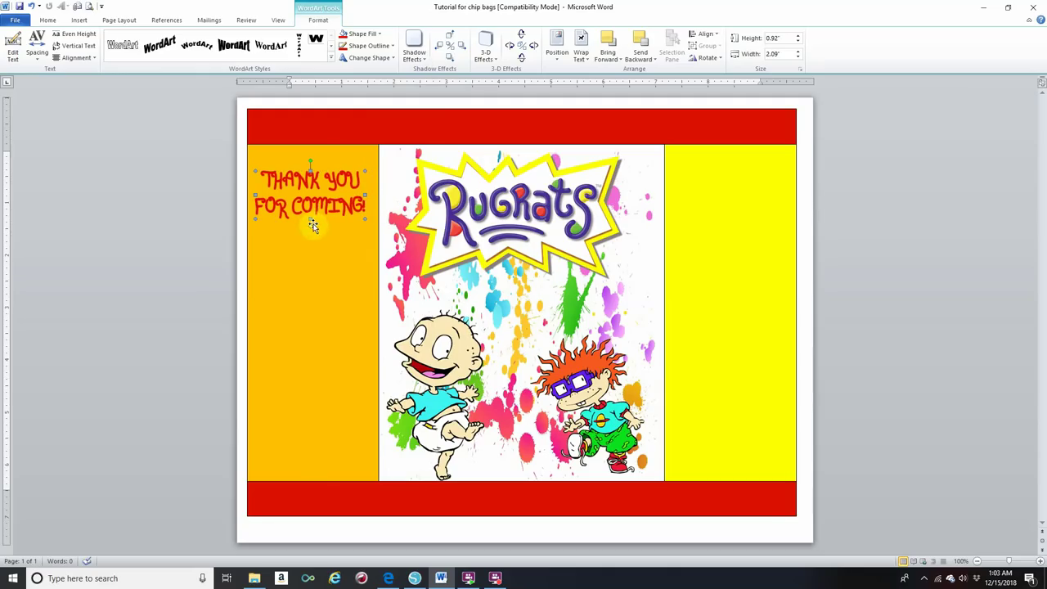
left_click_drag(311, 220, 319, 281)
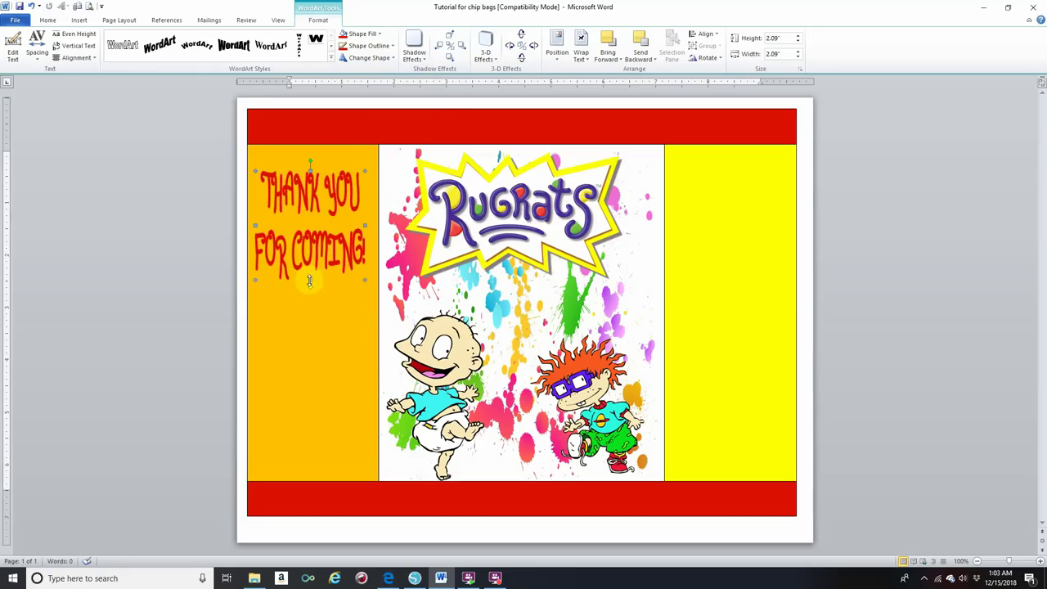
left_click_drag(310, 280, 326, 219)
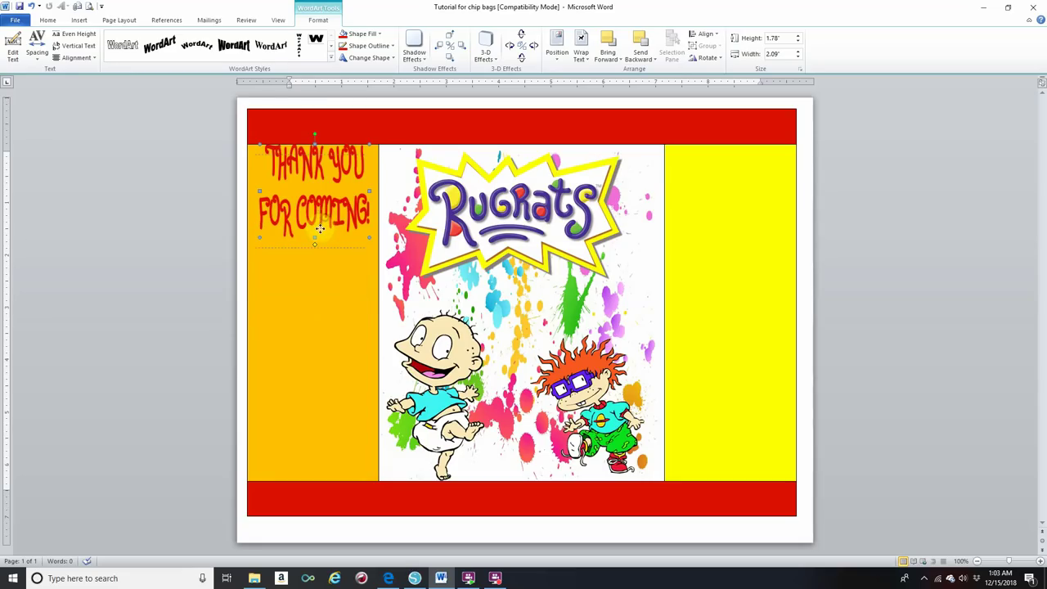
left_click_drag(159, 230, 158, 177)
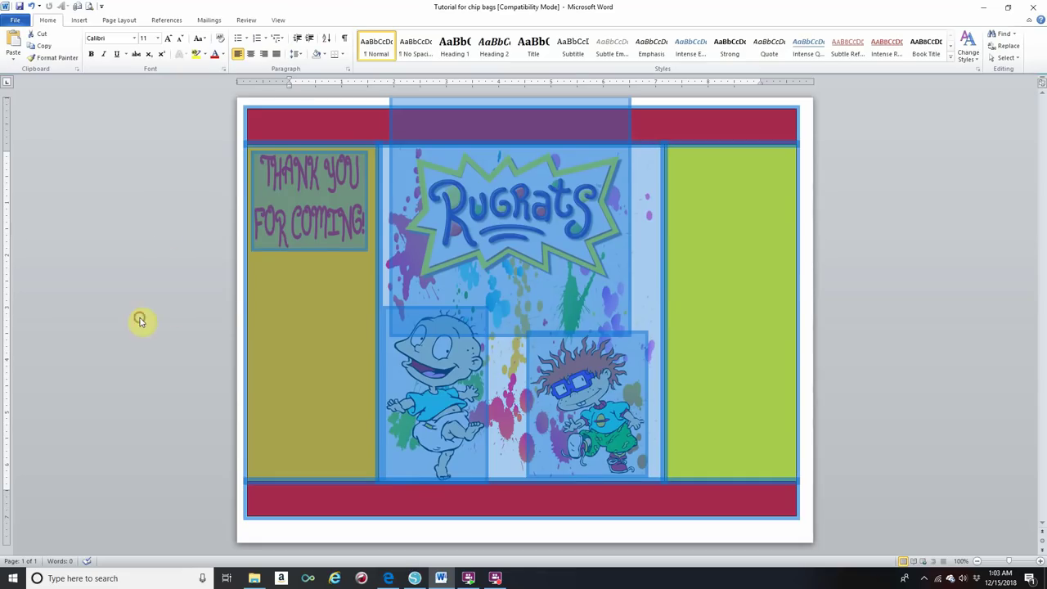
left_click(859, 311)
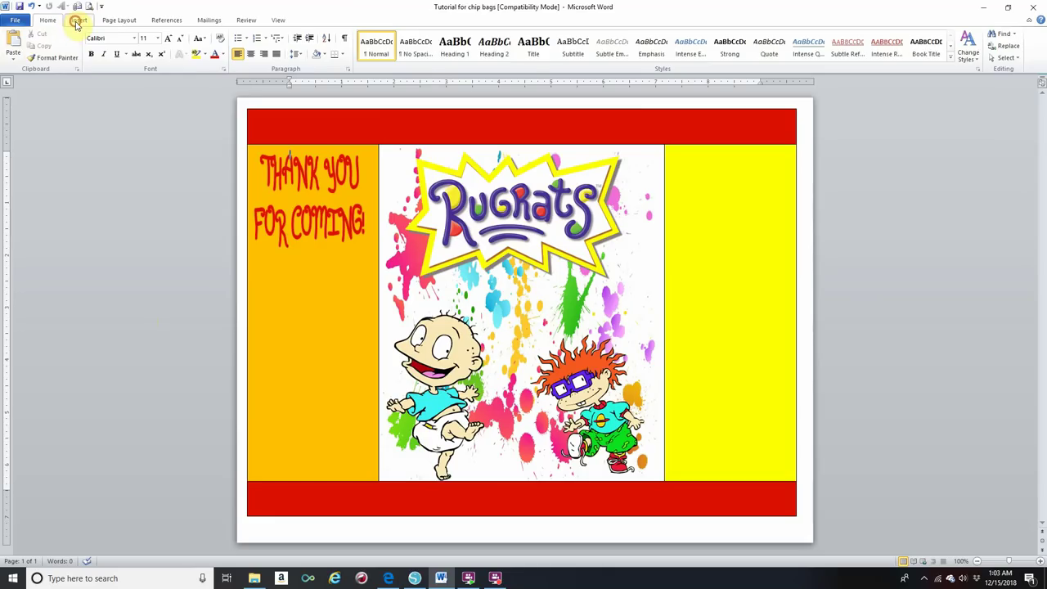
Insert the twins picture 05e069b51c801b52c9cb10eef6a07e24 from the Rugrats folder and set its text wrapping to In Front of Text.
left_click(77, 21)
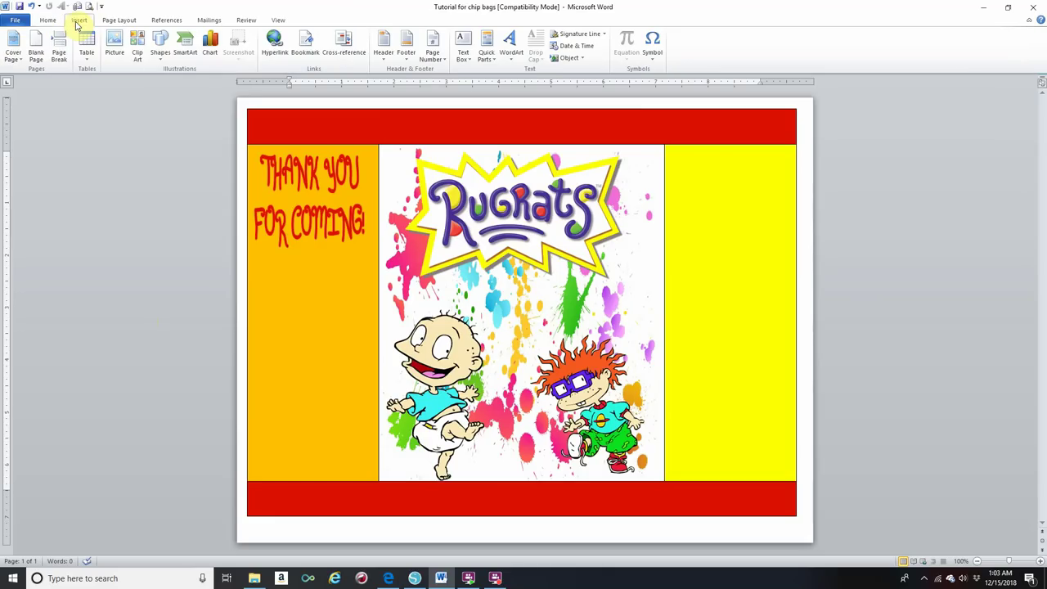
left_click(116, 49)
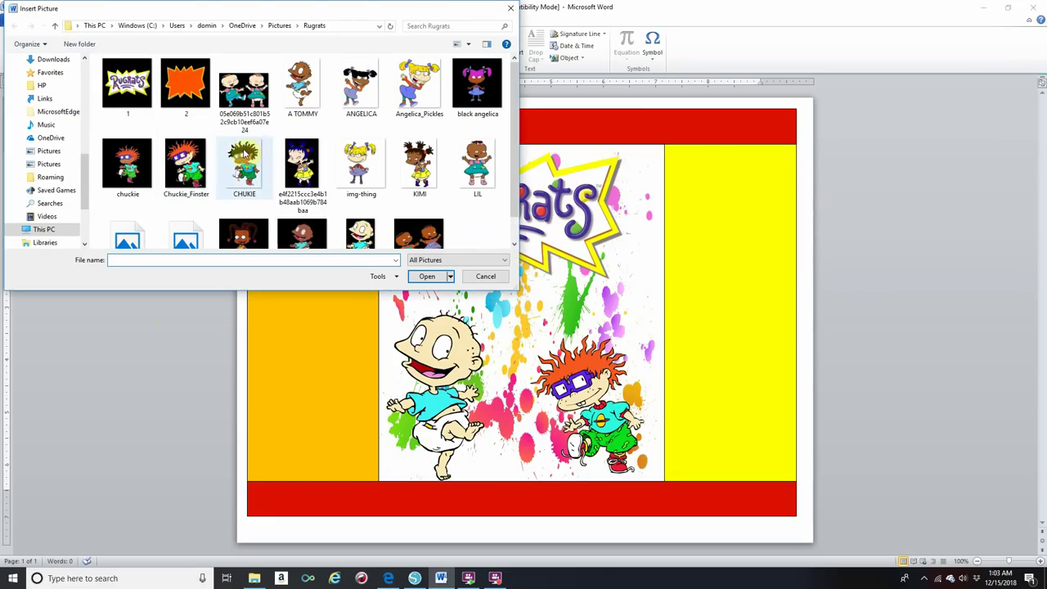
left_click(244, 89)
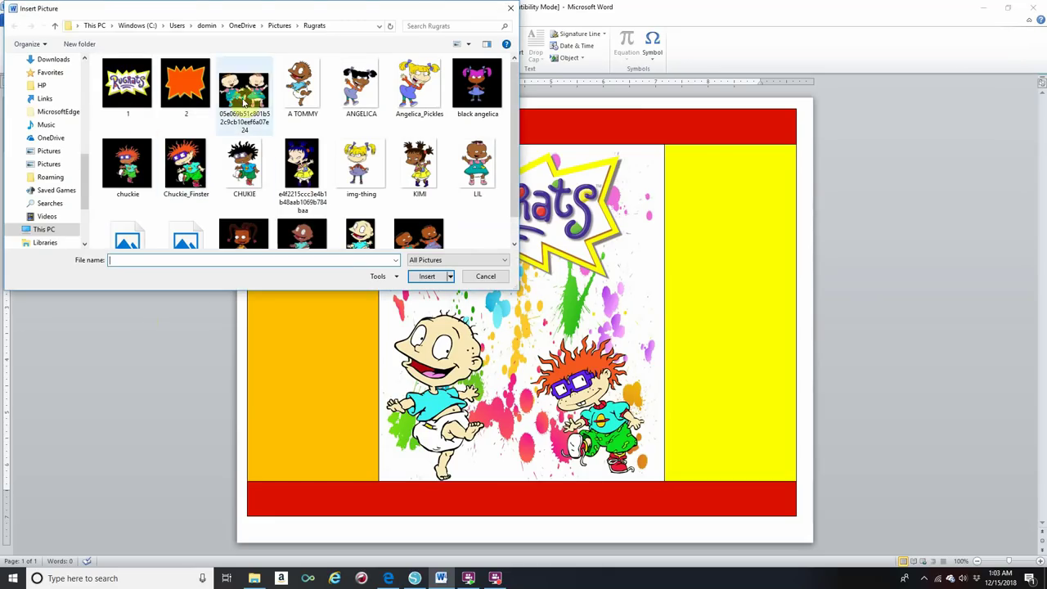
left_click(424, 276)
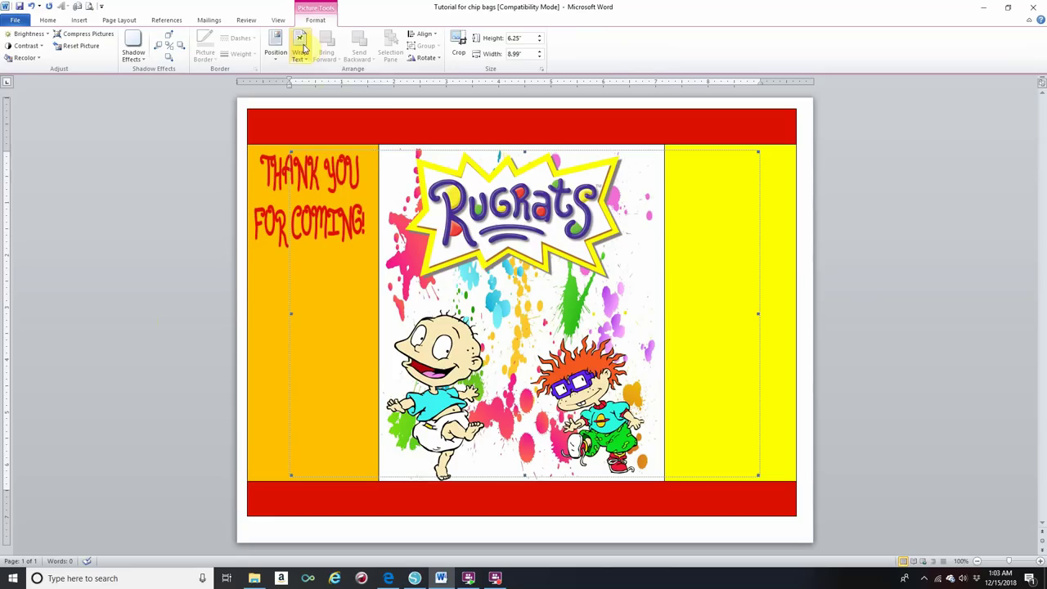
left_click(300, 49)
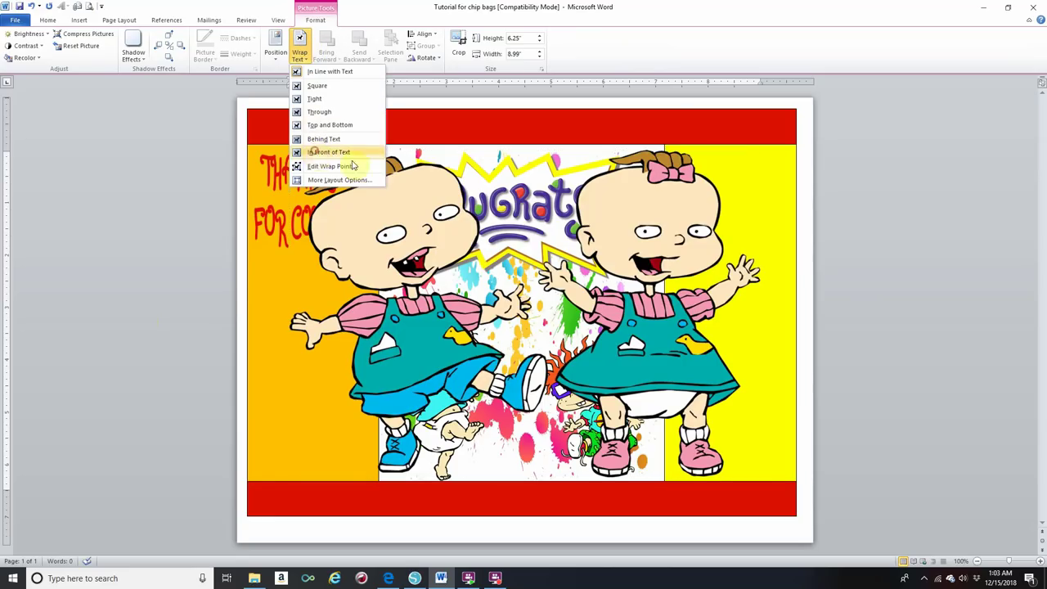
left_click(321, 153)
Resize the twins picture to about 1.83" high by 1.96" wide and place it at the bottom of the orange panel.
left_click_drag(761, 150, 448, 367)
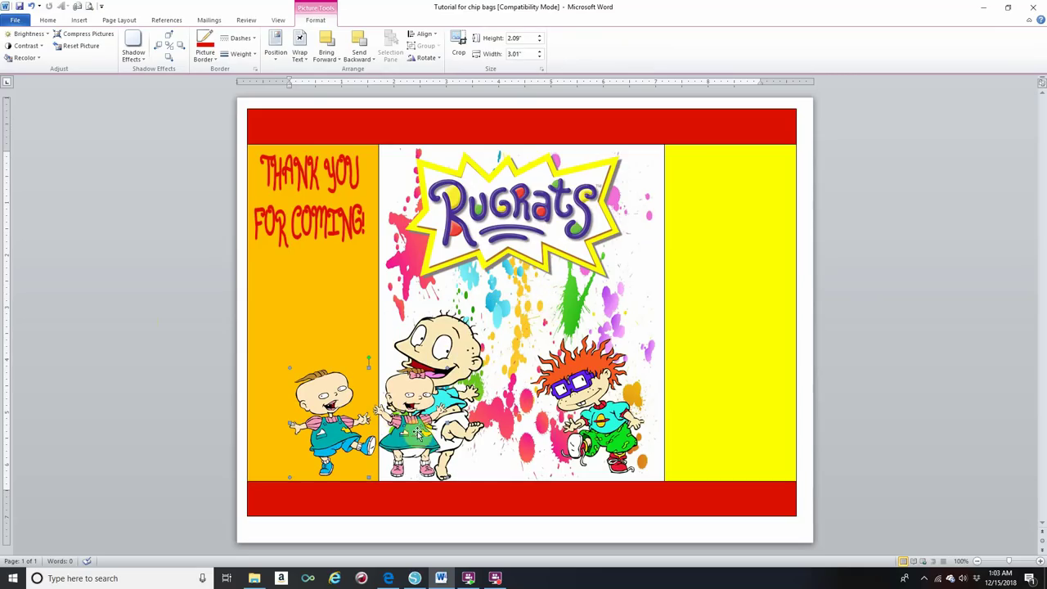
left_click_drag(287, 368, 347, 408)
left_click_drag(421, 451, 328, 377)
left_click_drag(336, 417, 336, 455)
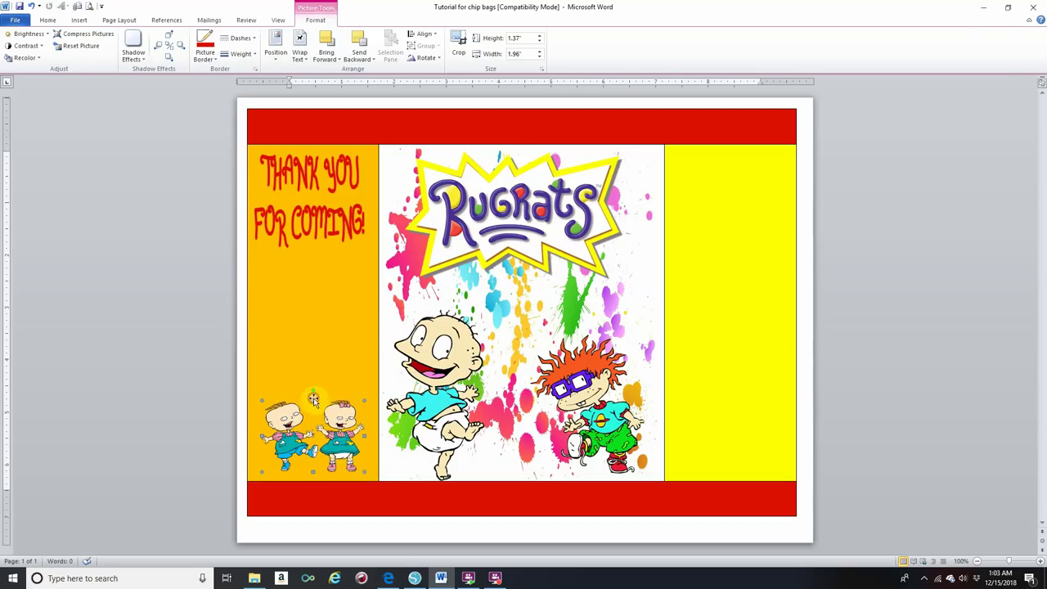
left_click(313, 397)
left_click(311, 399)
left_click_drag(314, 399, 312, 375)
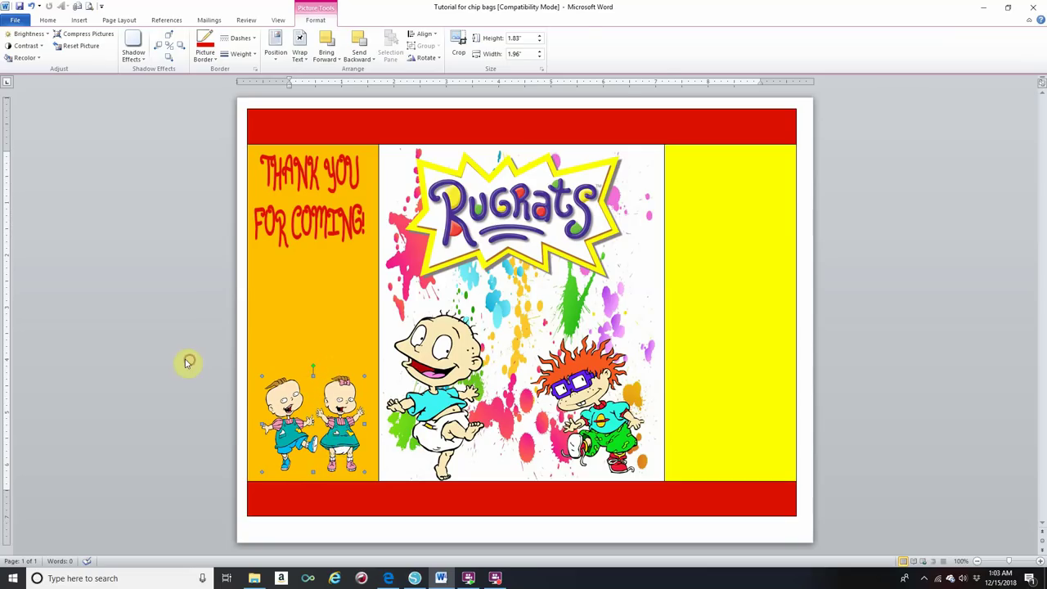
Start inserting a picture and open the "nutritional facts and barcodes" folder inside the Pictures folder.
key("ctrl+a")
left_click(870, 315)
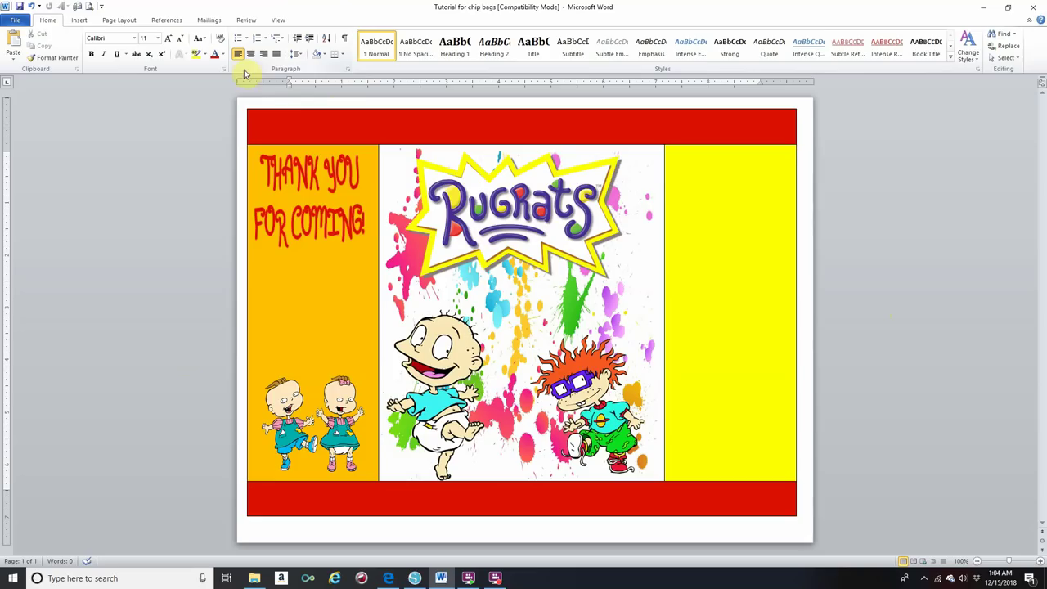
left_click(80, 20)
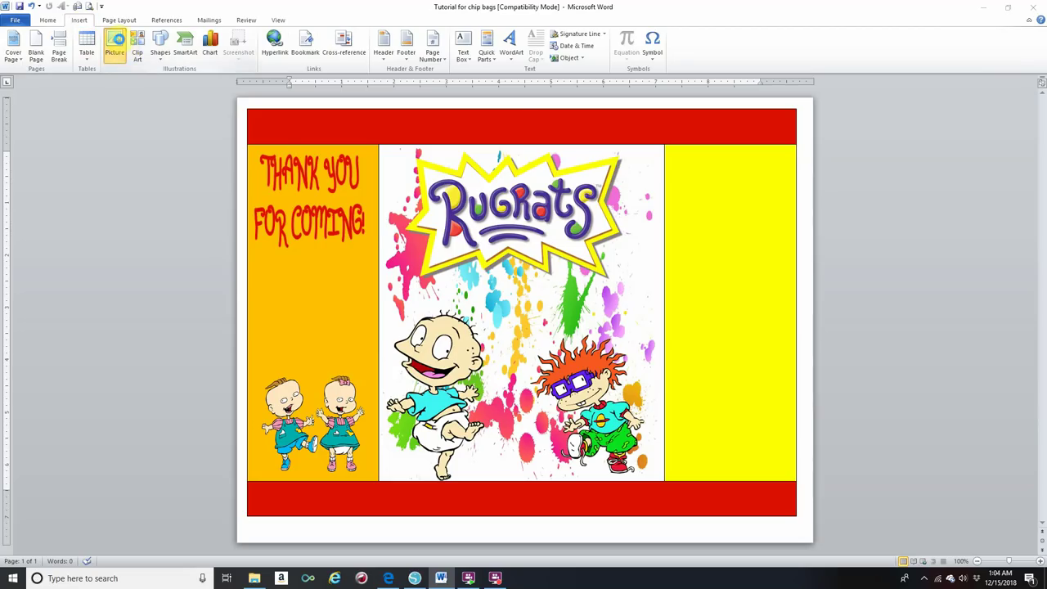
left_click(119, 43)
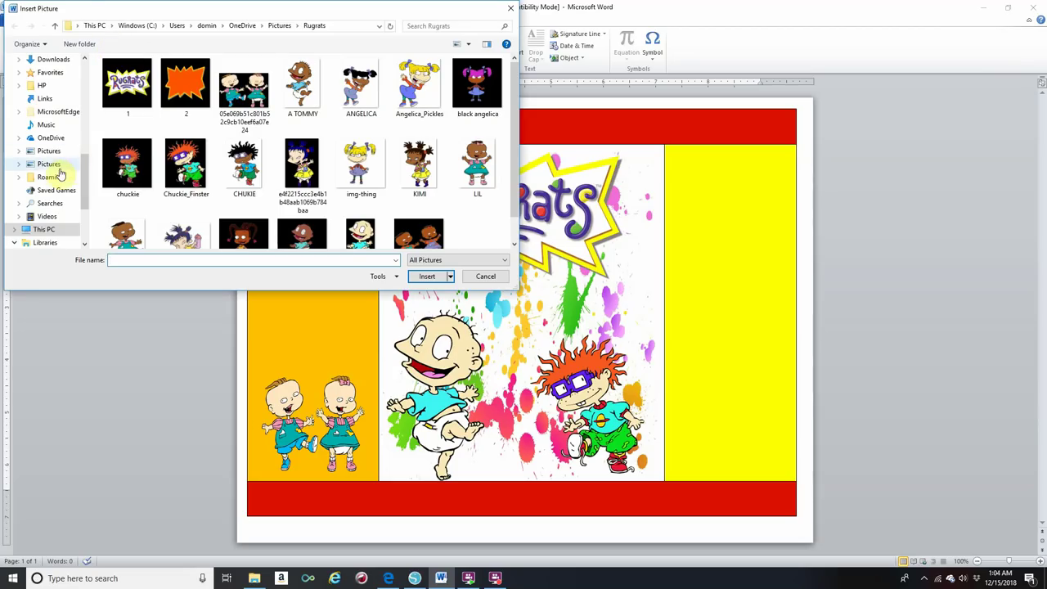
left_click(49, 152)
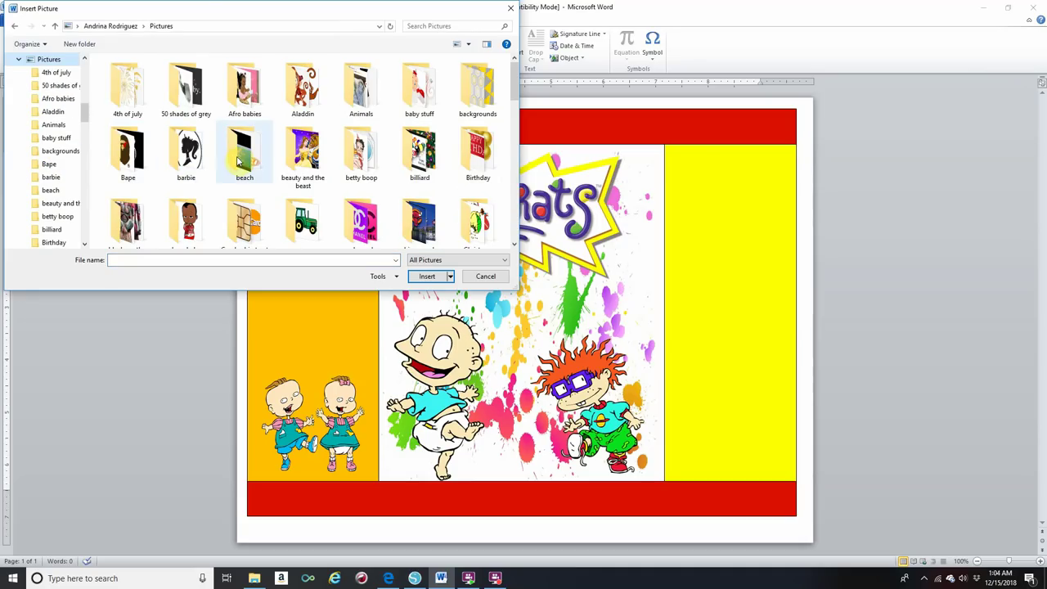
scroll(240, 161, "down", 5)
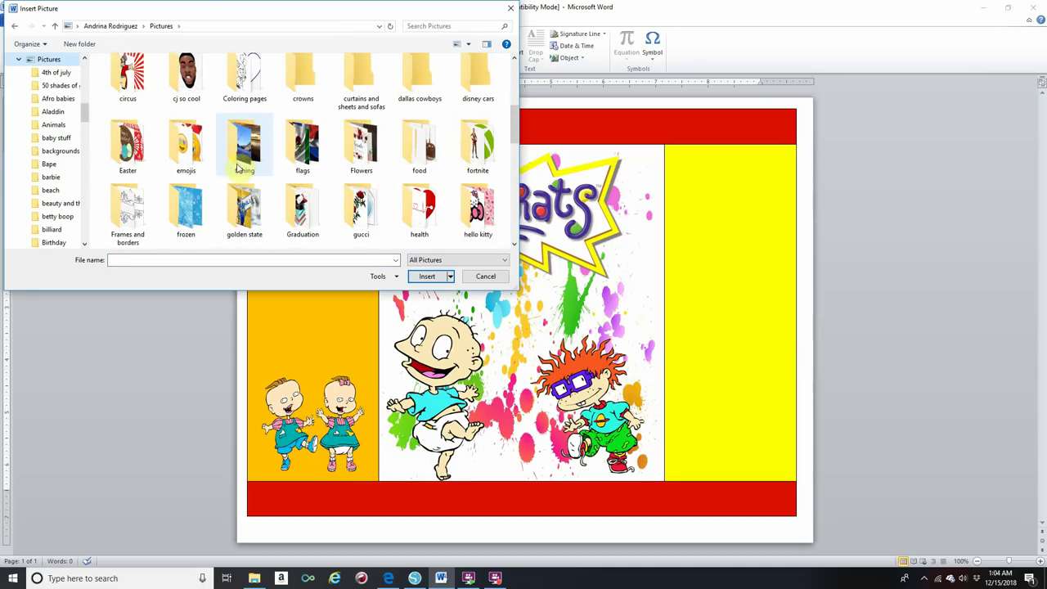
scroll(338, 196, "down", 1)
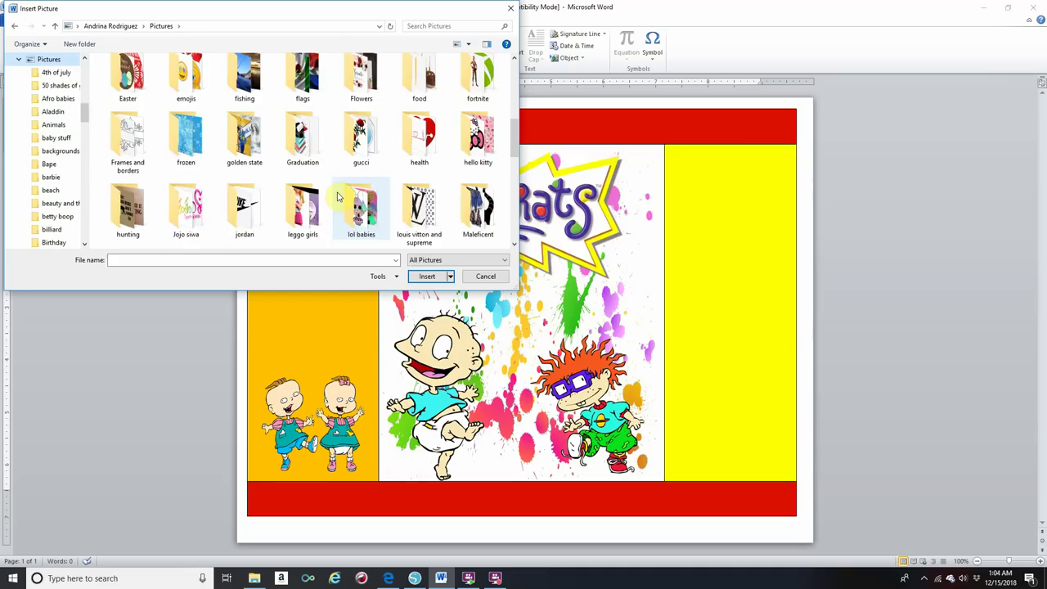
scroll(338, 197, "down", 3)
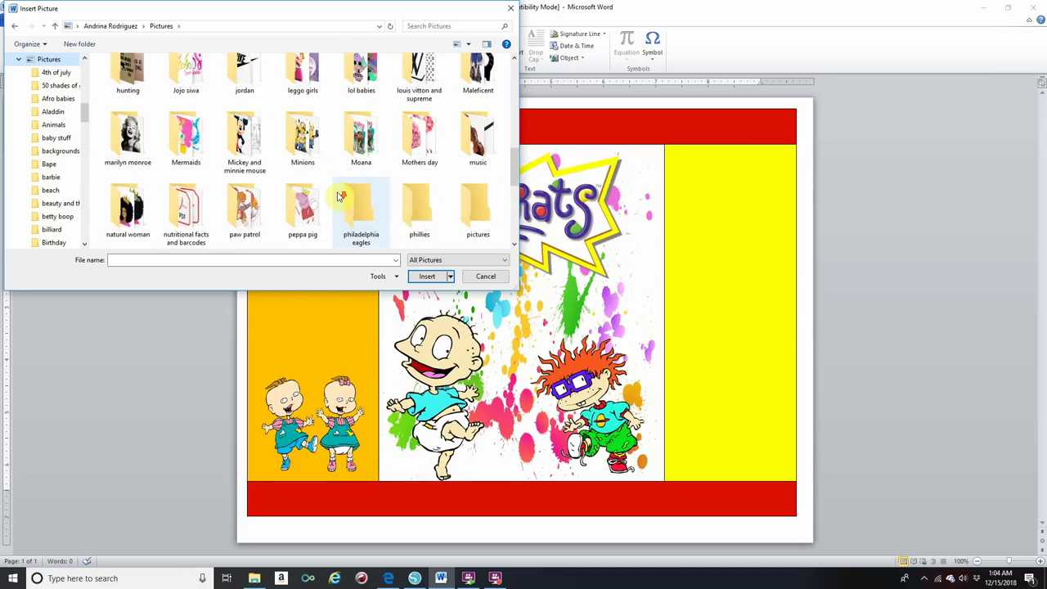
scroll(339, 196, "down", 2)
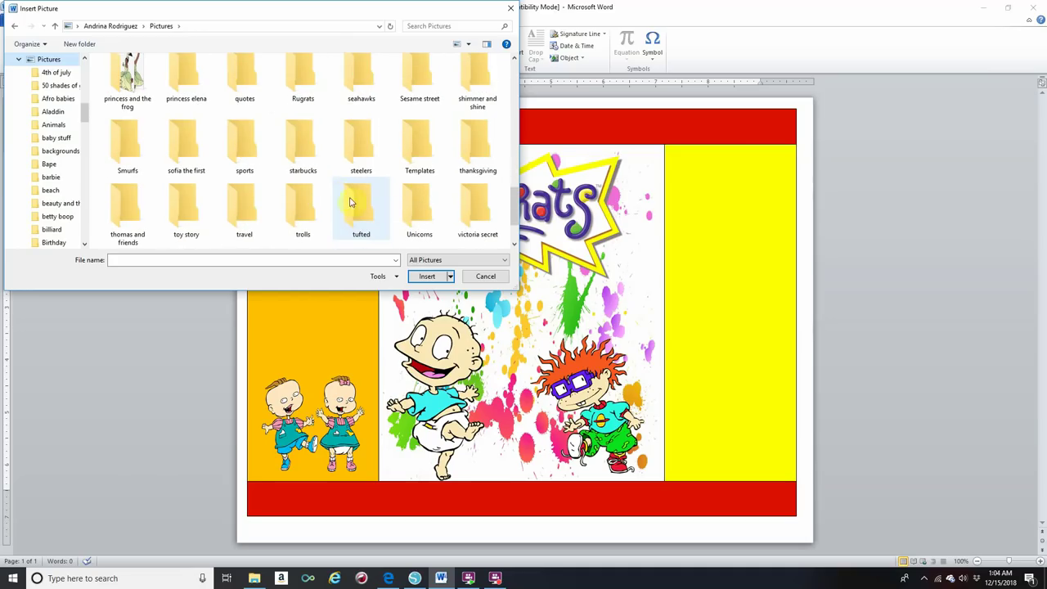
scroll(307, 216, "down", 1)
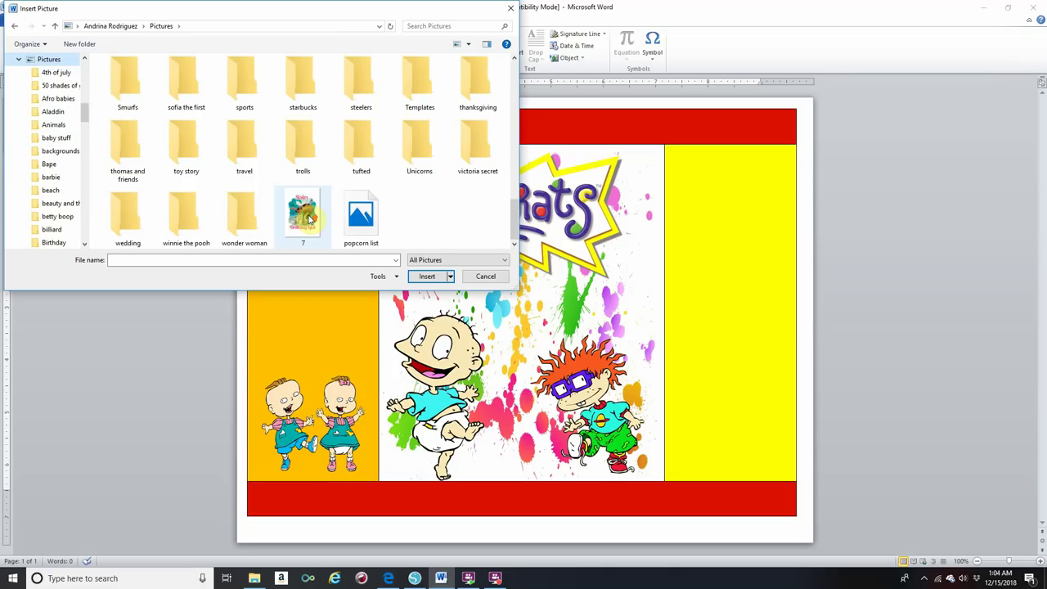
scroll(309, 217, "up", 5)
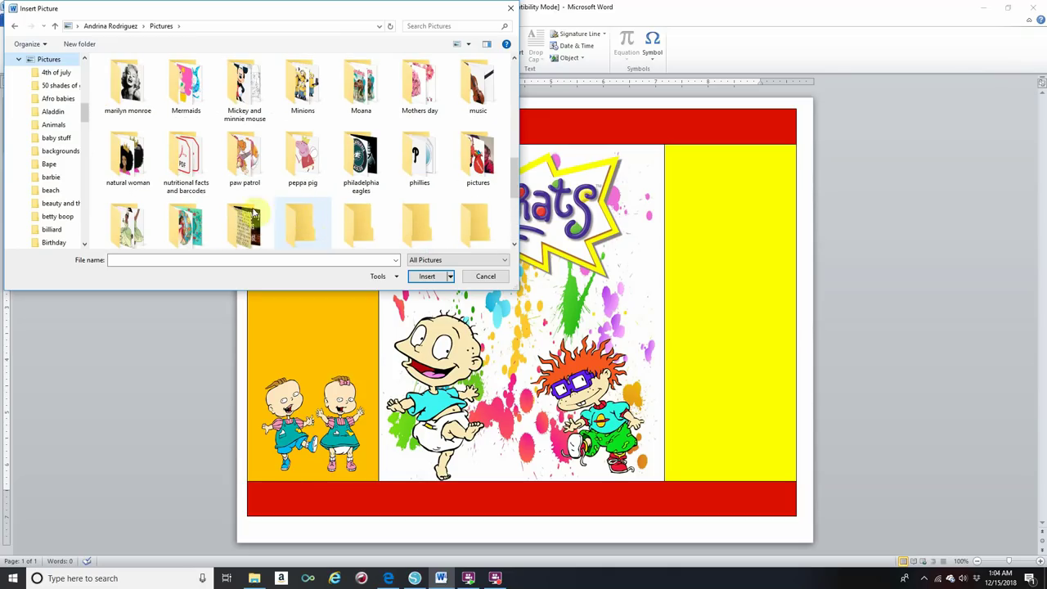
double_click(185, 160)
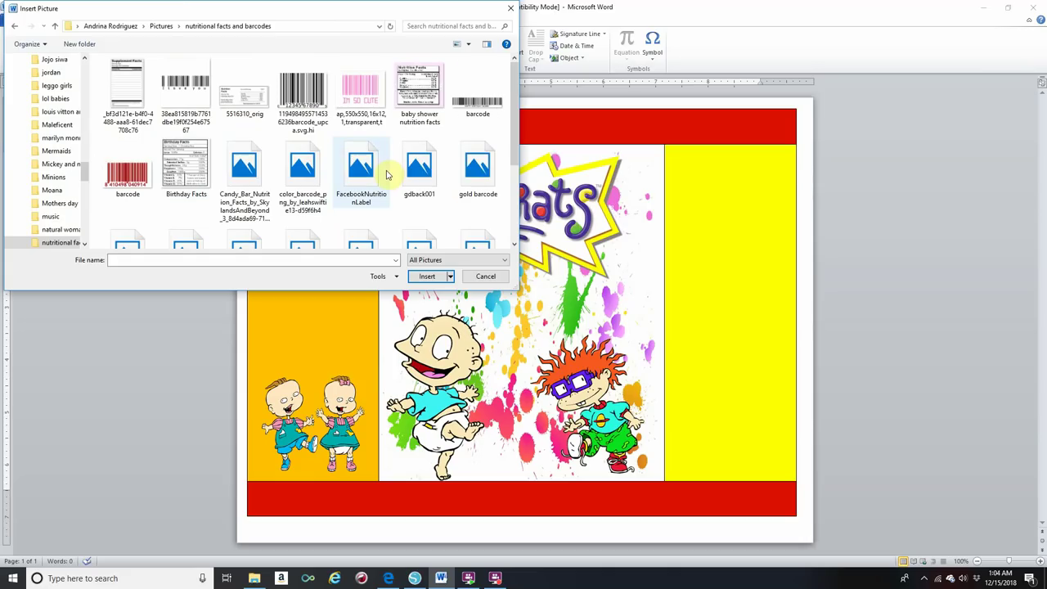
Insert the Birthday Facts picture and set its text wrapping to In Front of Text.
scroll(385, 179, "down", 1)
left_click(193, 107)
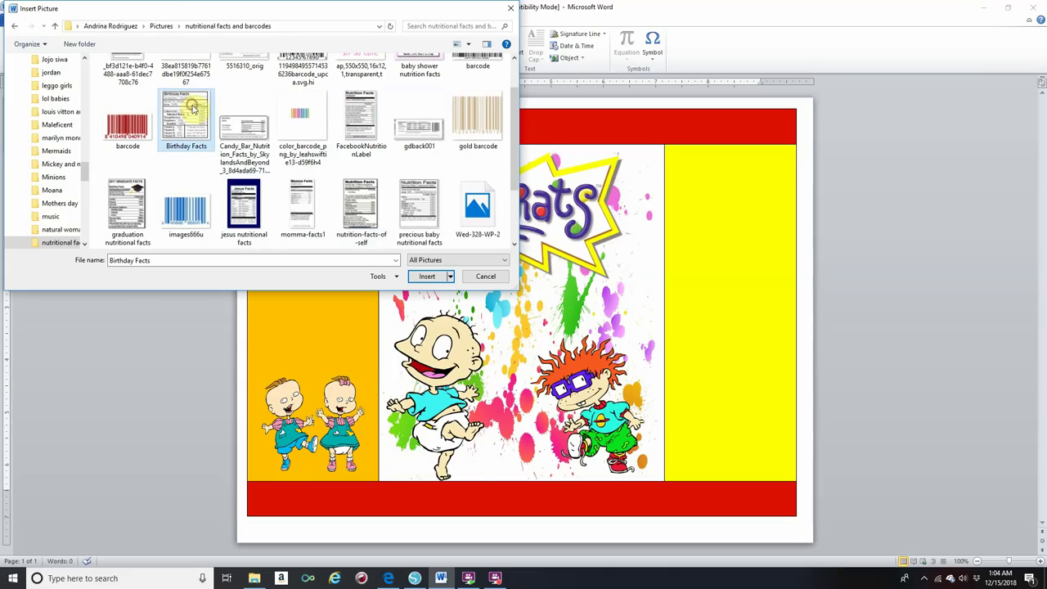
left_click(426, 277)
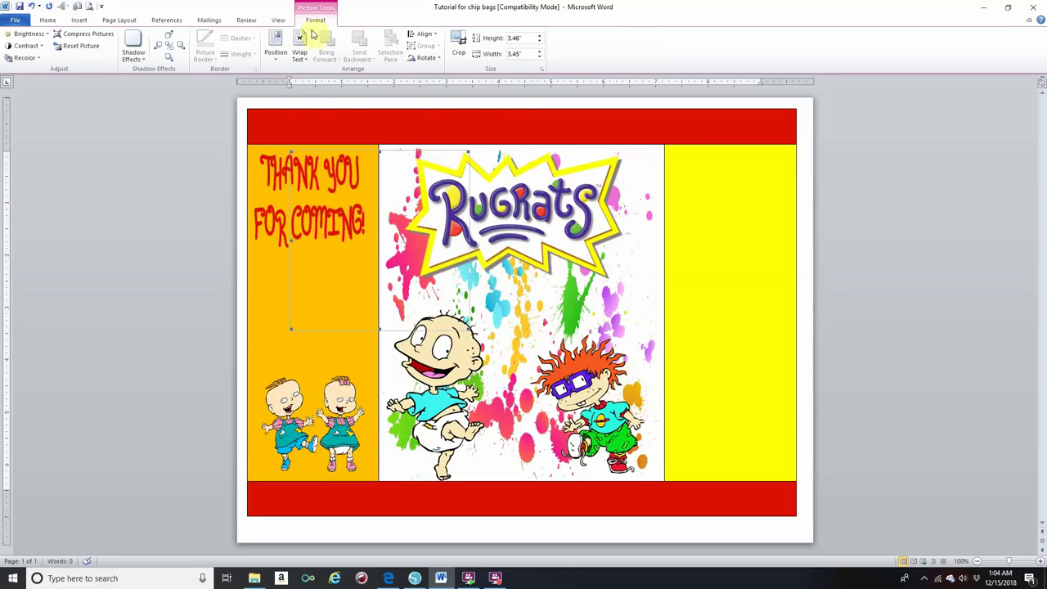
left_click(300, 42)
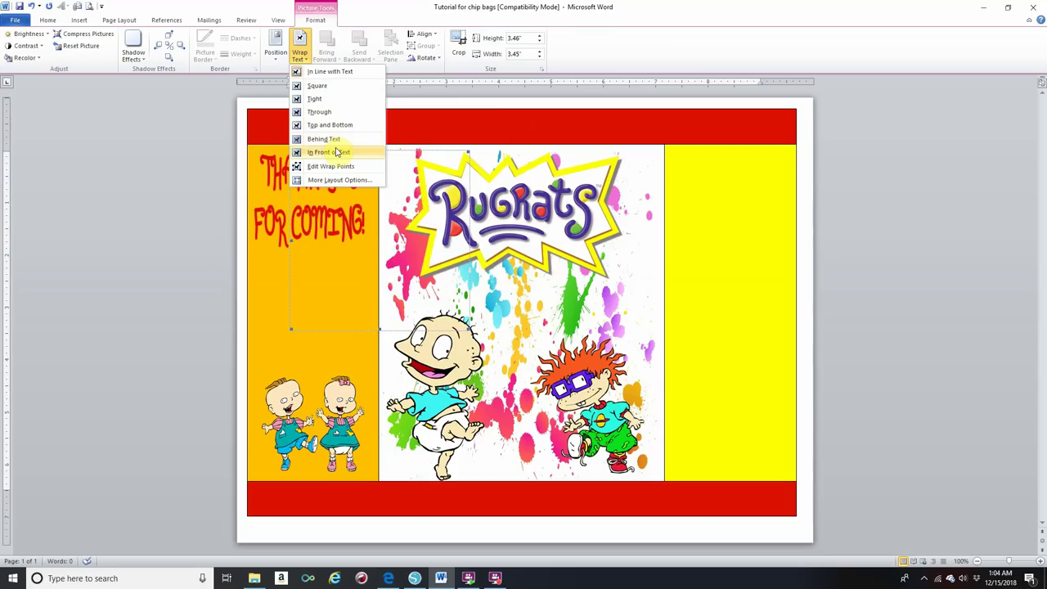
left_click(335, 152)
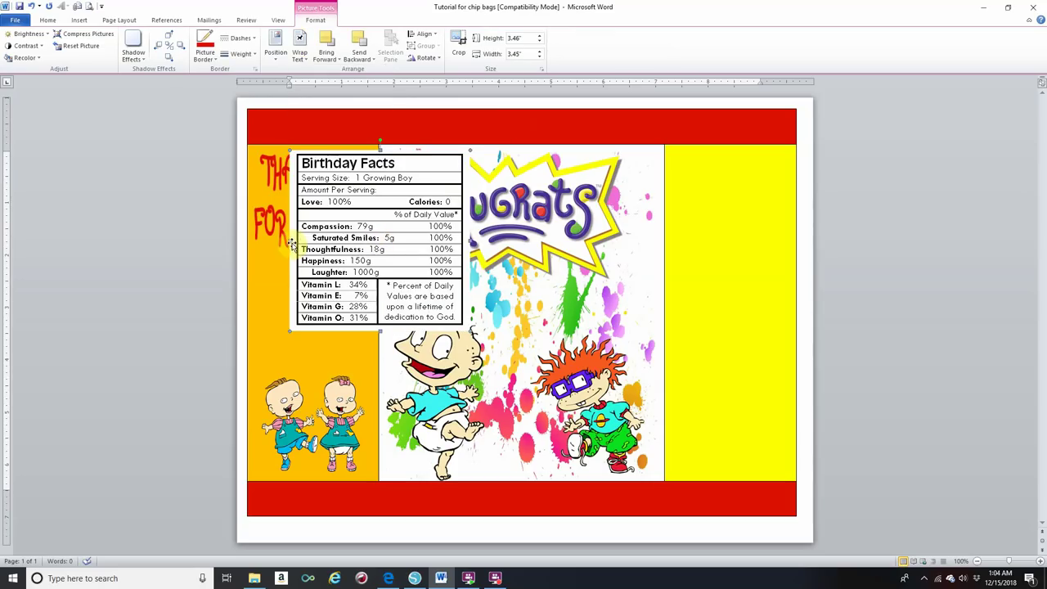
Move the Birthday Facts picture to the top of the yellow panel, resize it to 3" high and nearly the panel's width, and deselect it.
left_click_drag(288, 239, 396, 271)
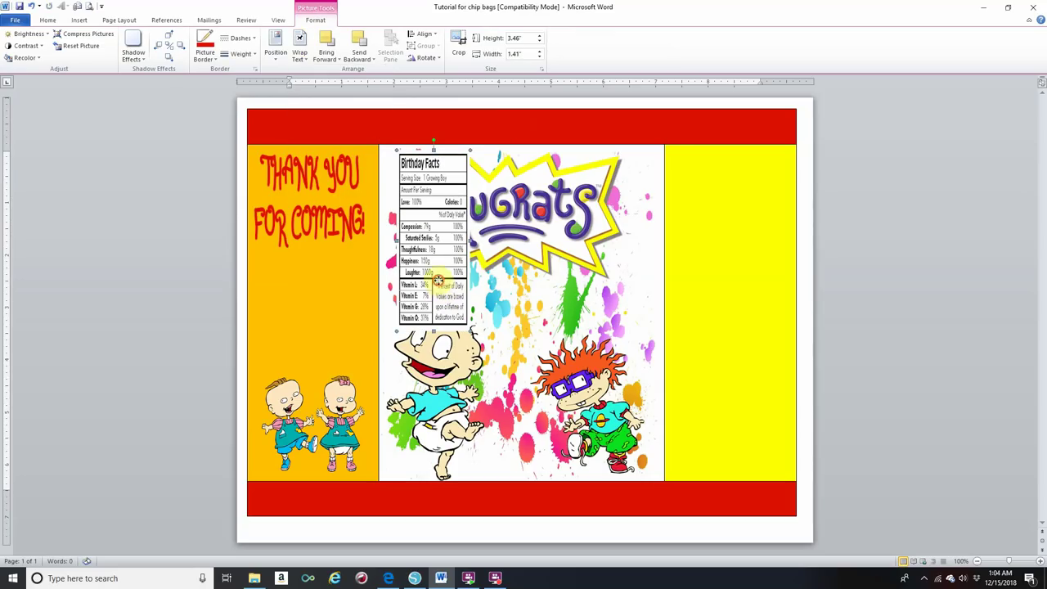
left_click_drag(655, 287, 718, 279)
left_click_drag(765, 236, 777, 237)
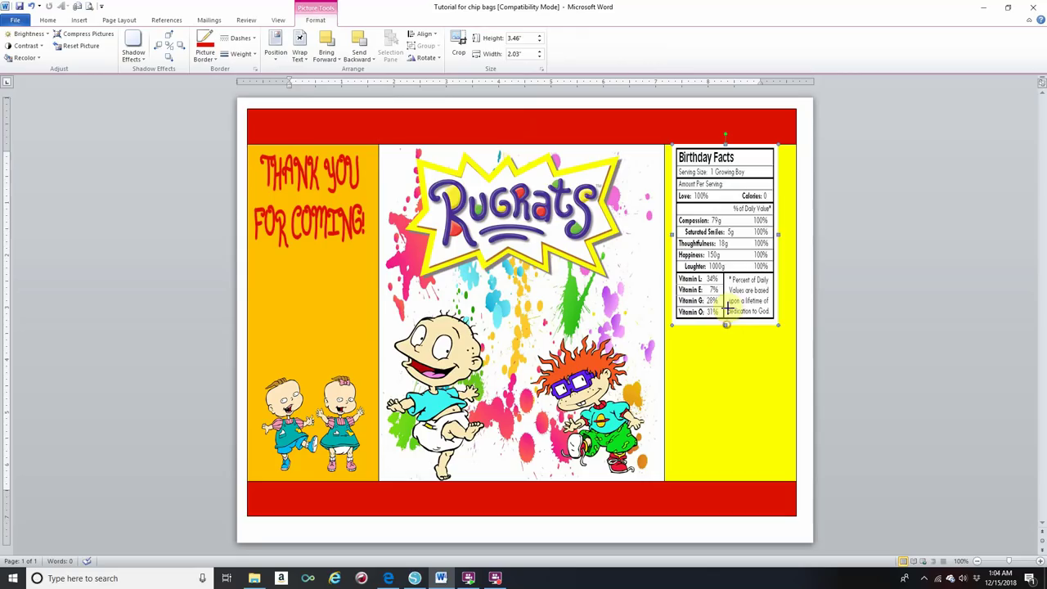
left_click_drag(726, 324, 727, 303)
left_click_drag(729, 235, 672, 234)
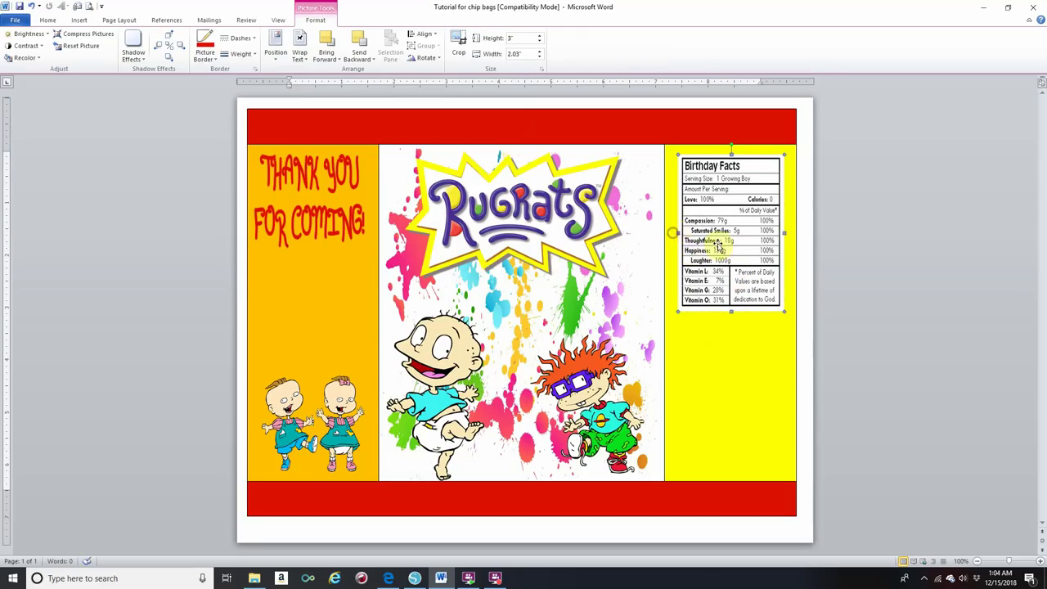
left_click_drag(784, 234, 792, 230)
left_click(912, 262)
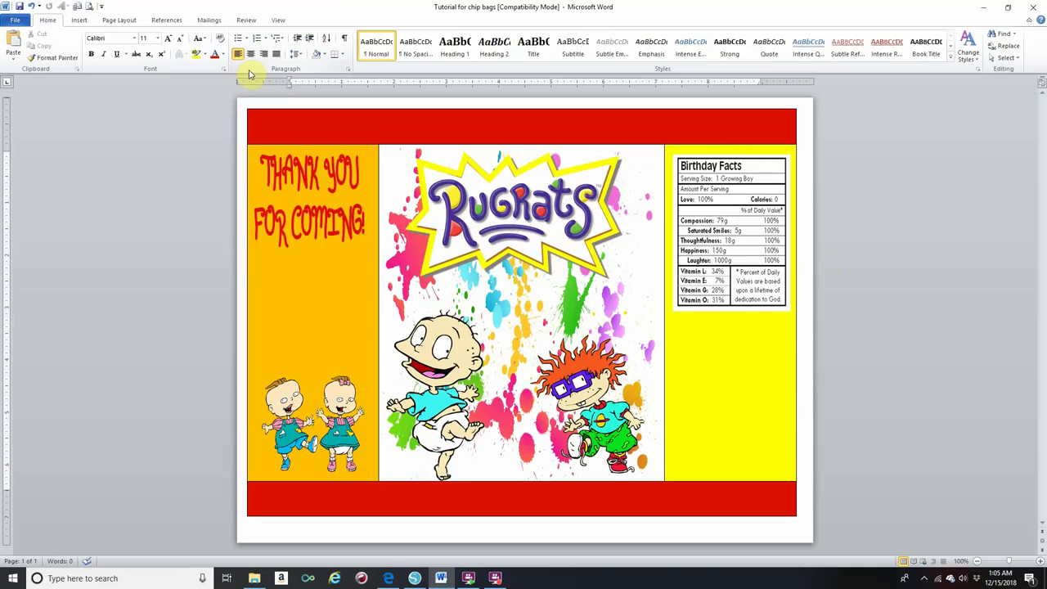
Insert the red barcode picture from the nutritional facts and barcodes folder and set its text wrapping to In Front of Text.
left_click(82, 19)
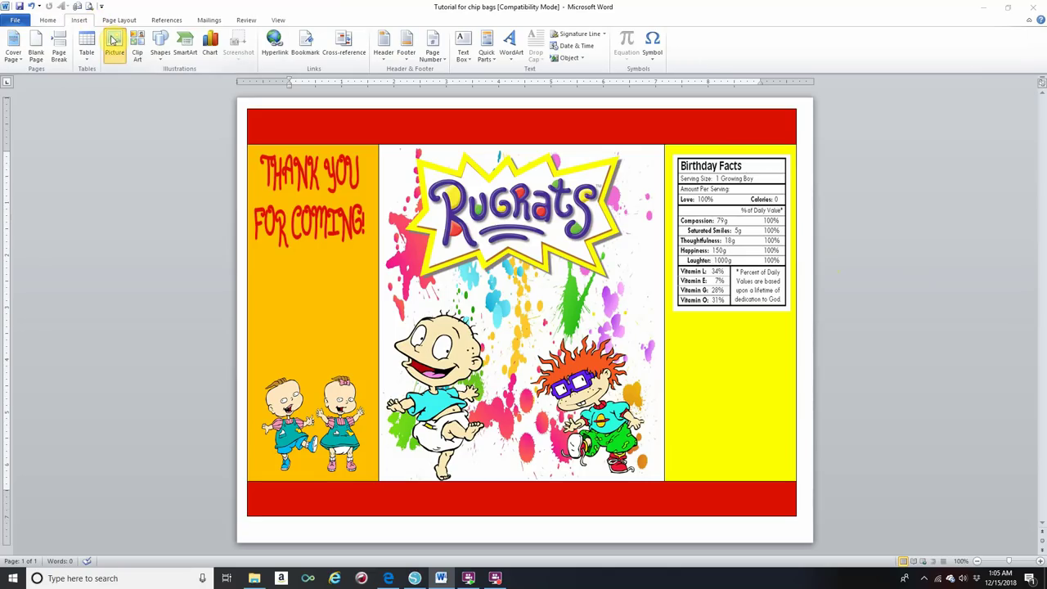
left_click(113, 41)
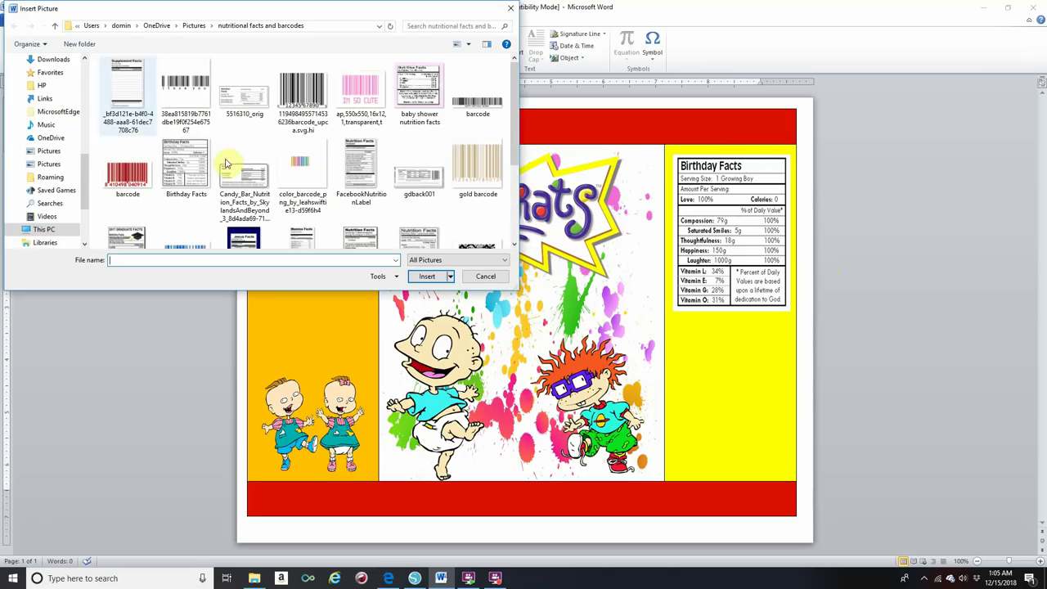
left_click(129, 180)
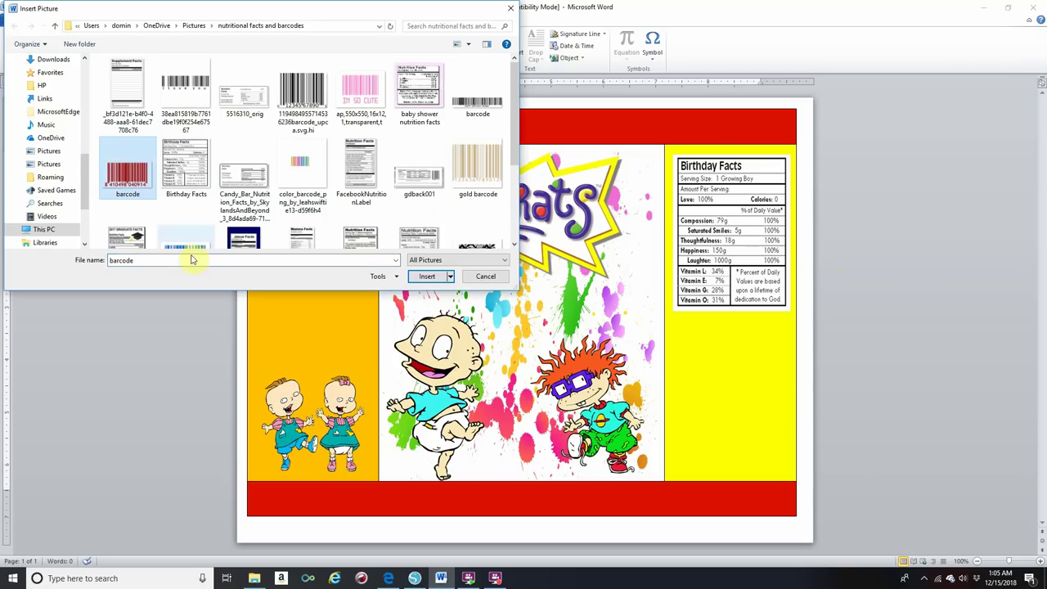
left_click(427, 278)
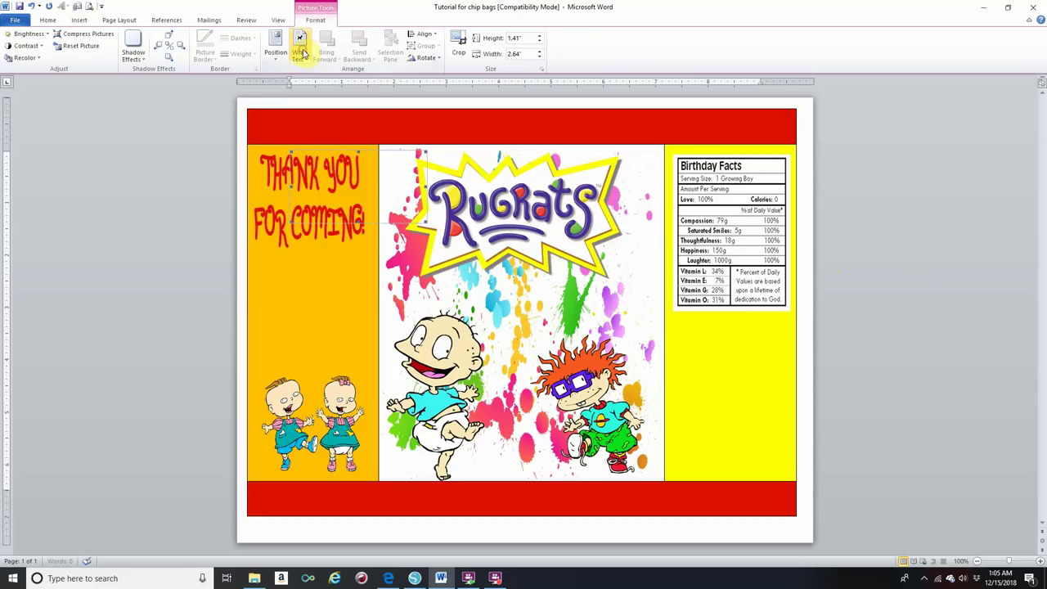
left_click(300, 51)
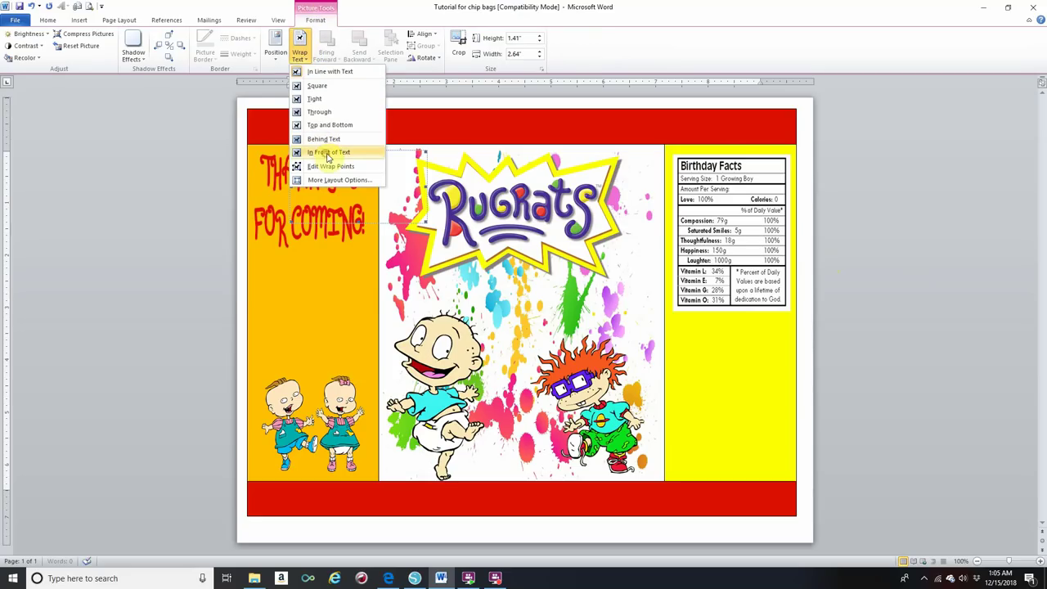
left_click(328, 152)
Place the red barcode at the bottom of the yellow panel, narrow it to about 2.42" wide and deselect it.
left_click_drag(353, 193, 725, 445)
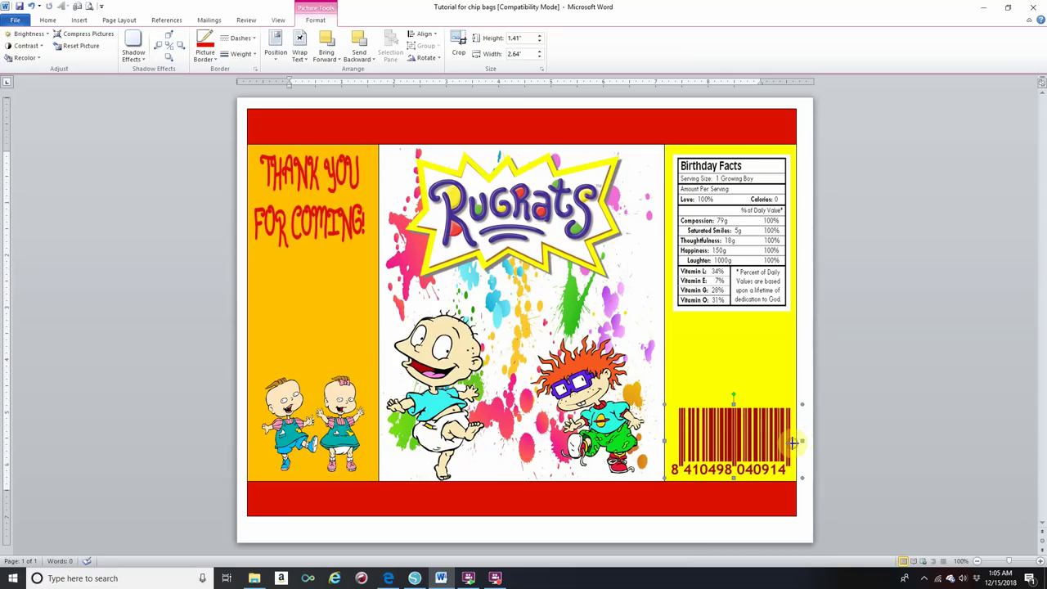
left_click_drag(798, 440, 790, 440)
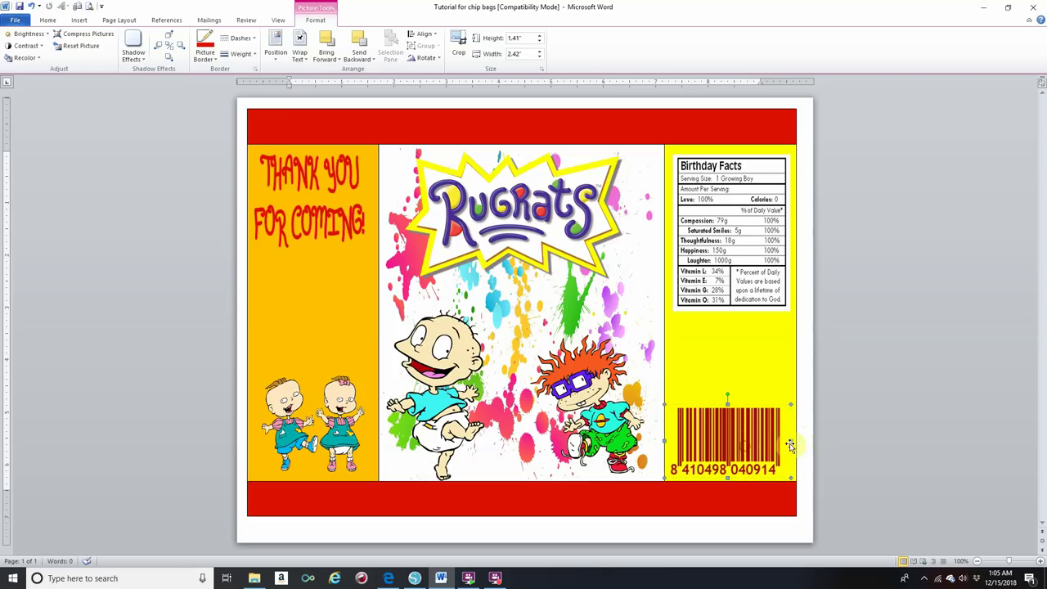
left_click(908, 401)
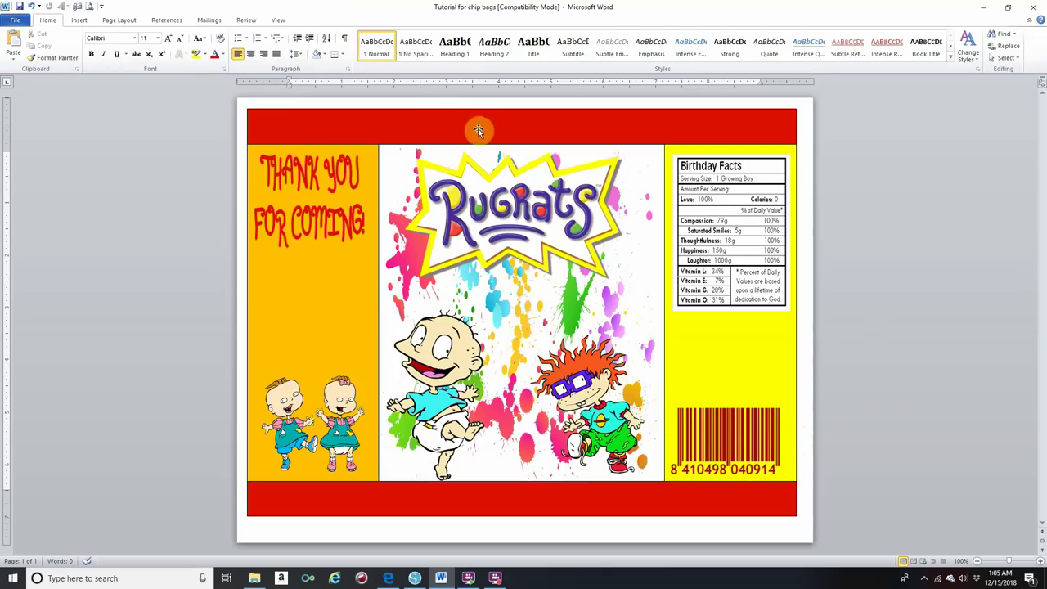
left_click(449, 124)
left_click_drag(450, 124, 438, 117)
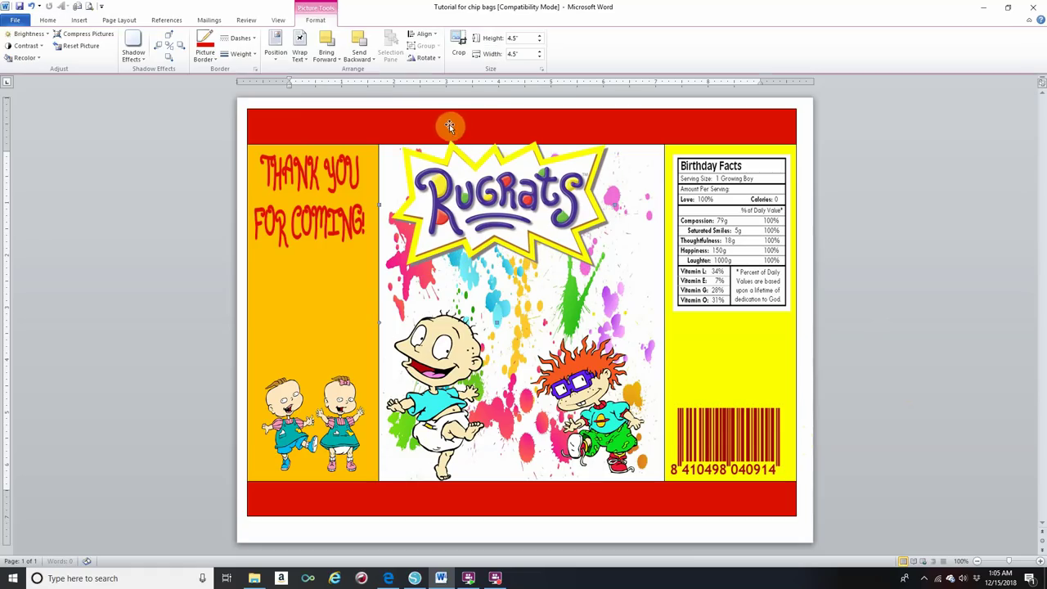
left_click(33, 7)
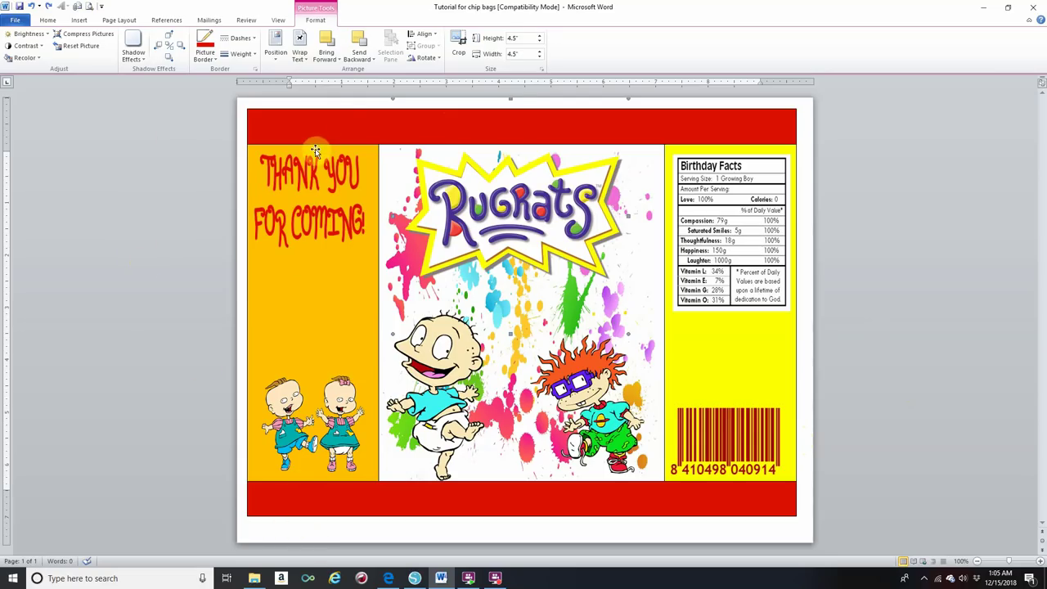
left_click(150, 193)
left_click(881, 260)
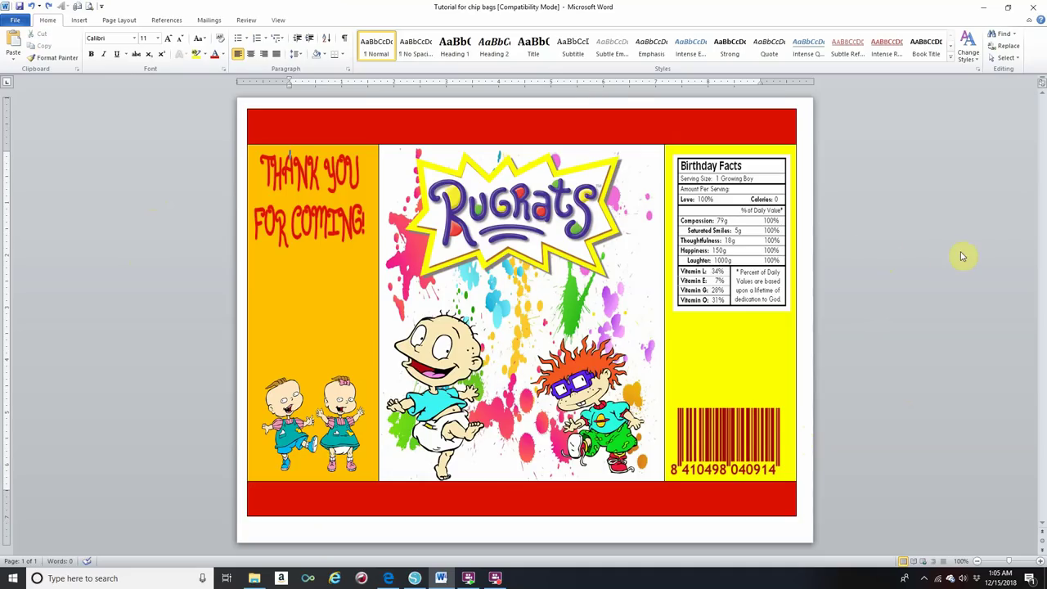
Select the red bands, orange panel, "THANK YOU FOR COMING!" text, characters, Rugrats logo, Birthday Facts picture and barcode together.
left_click(754, 145)
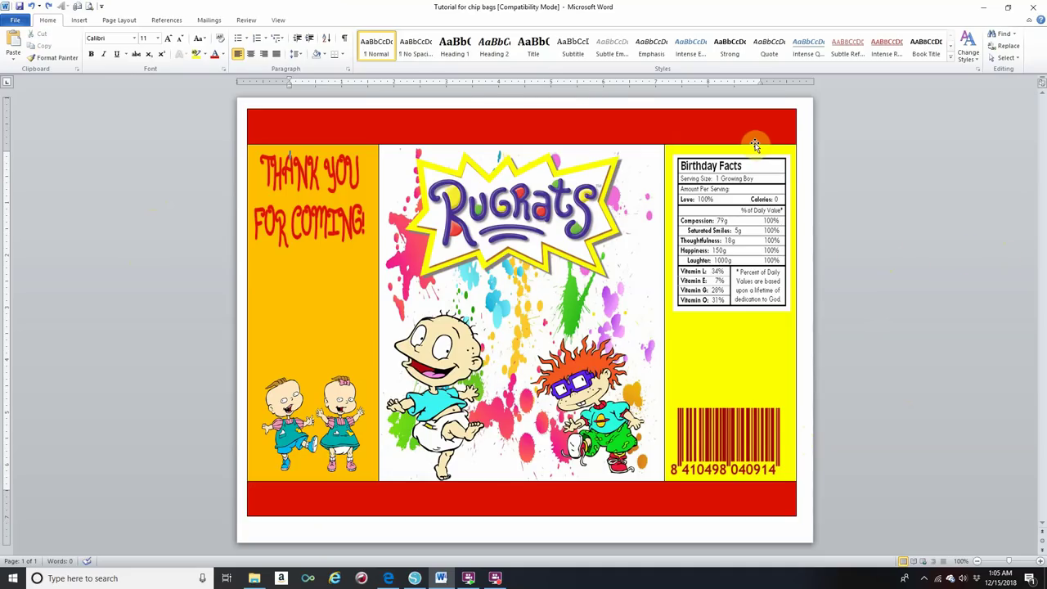
left_click(344, 121)
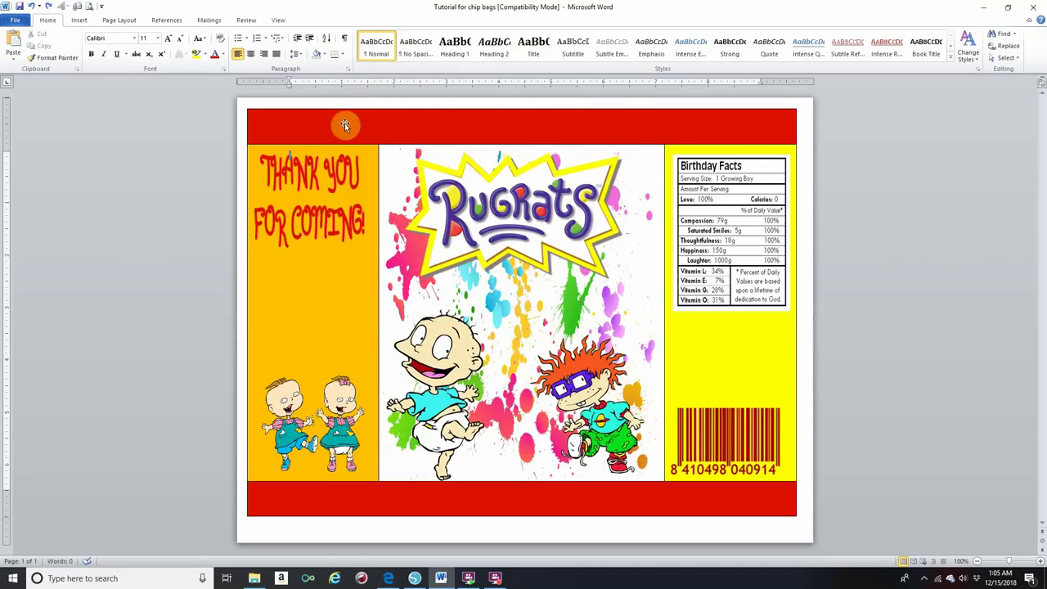
left_click(312, 180)
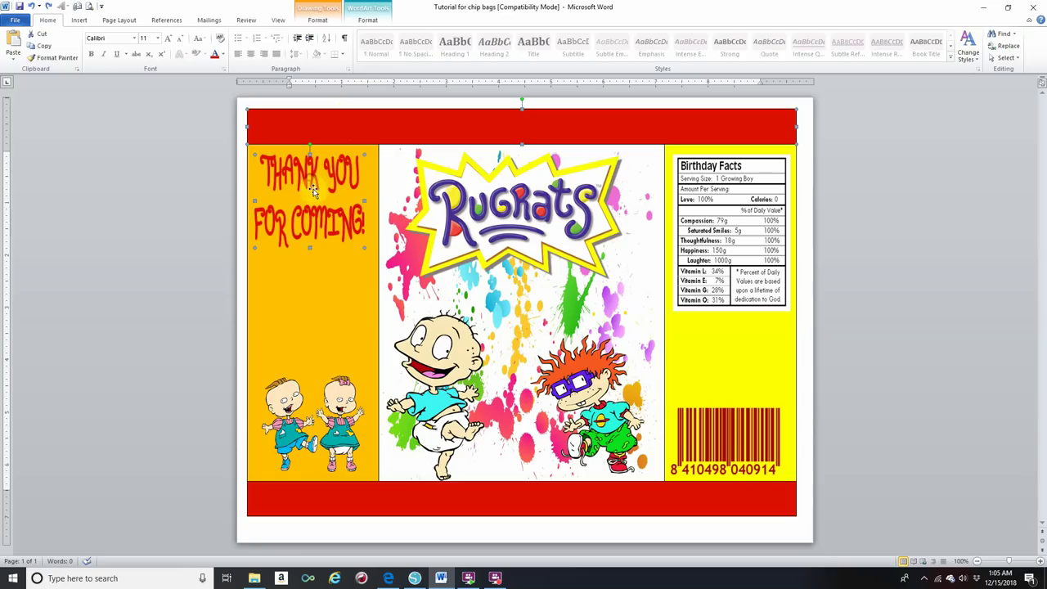
left_click(251, 327, "shift")
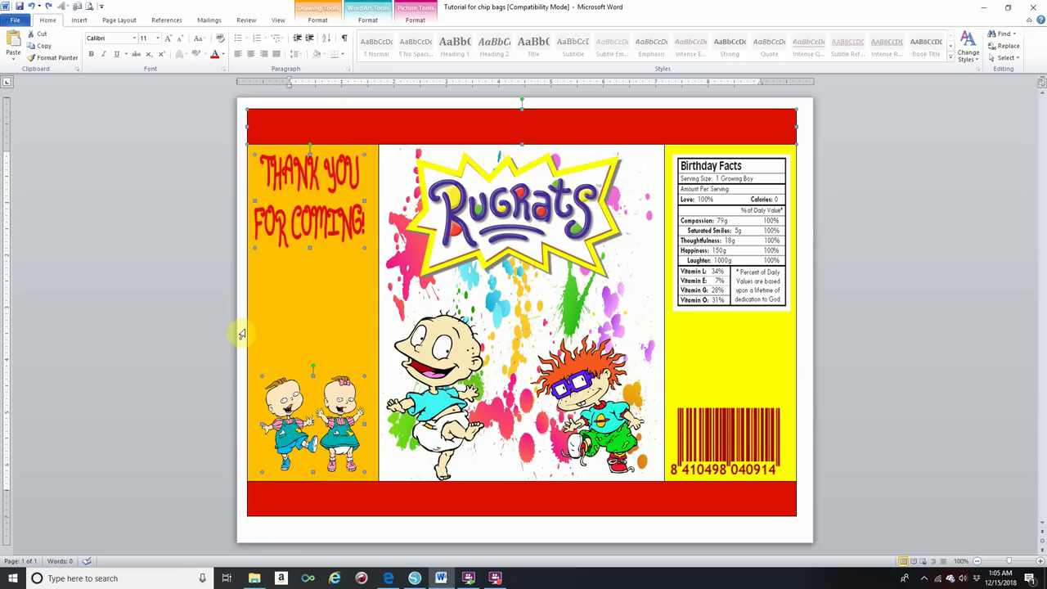
left_click(336, 501, "shift")
left_click(435, 425, "shift")
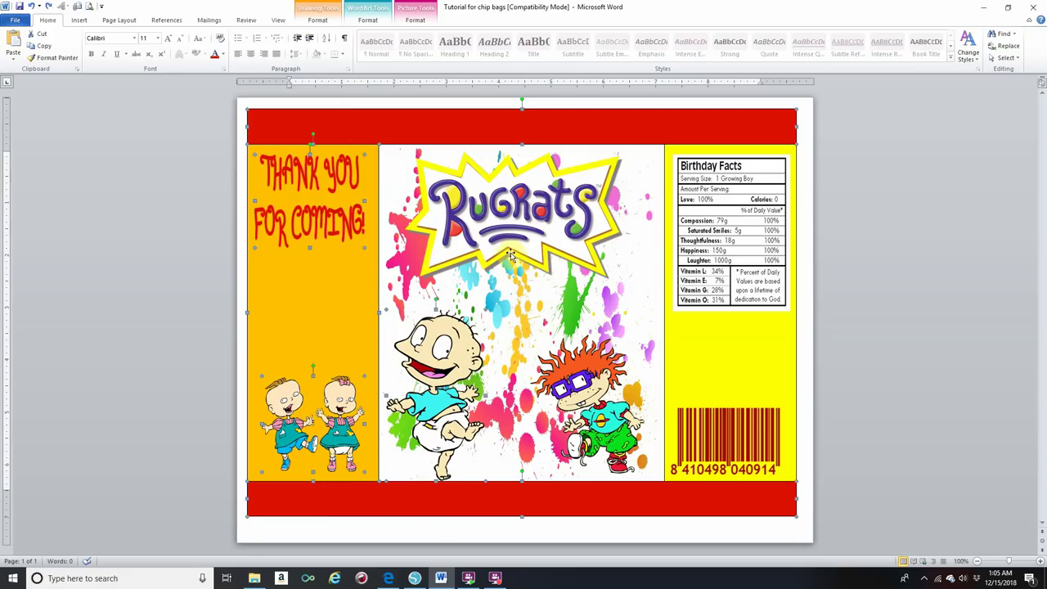
left_click(701, 442)
key("ctrl+a")
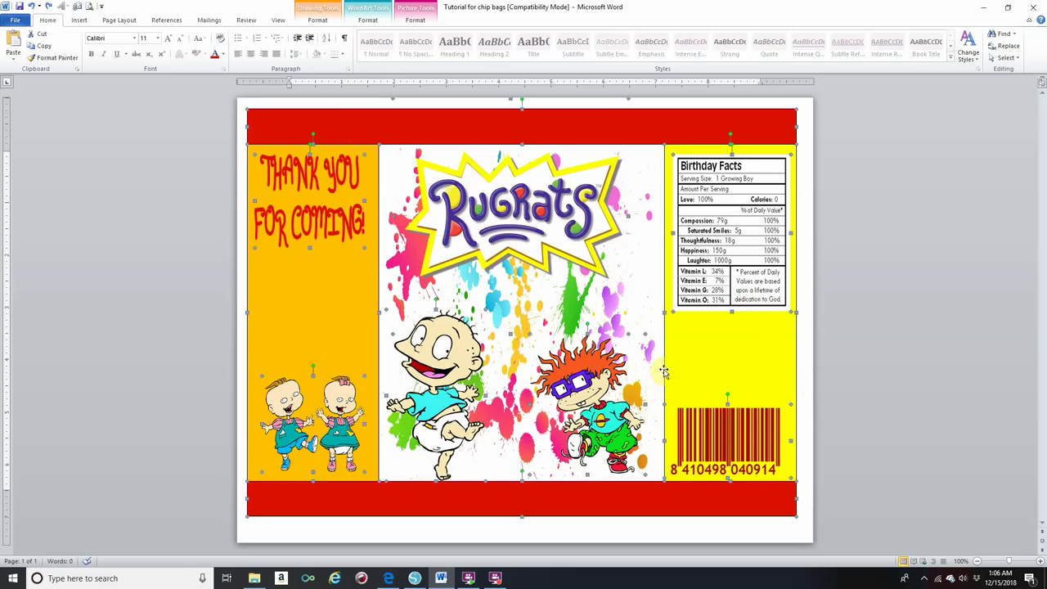
Try to group the selected parts and move the bag by its yellow panel, and undo both actions.
left_click(416, 21)
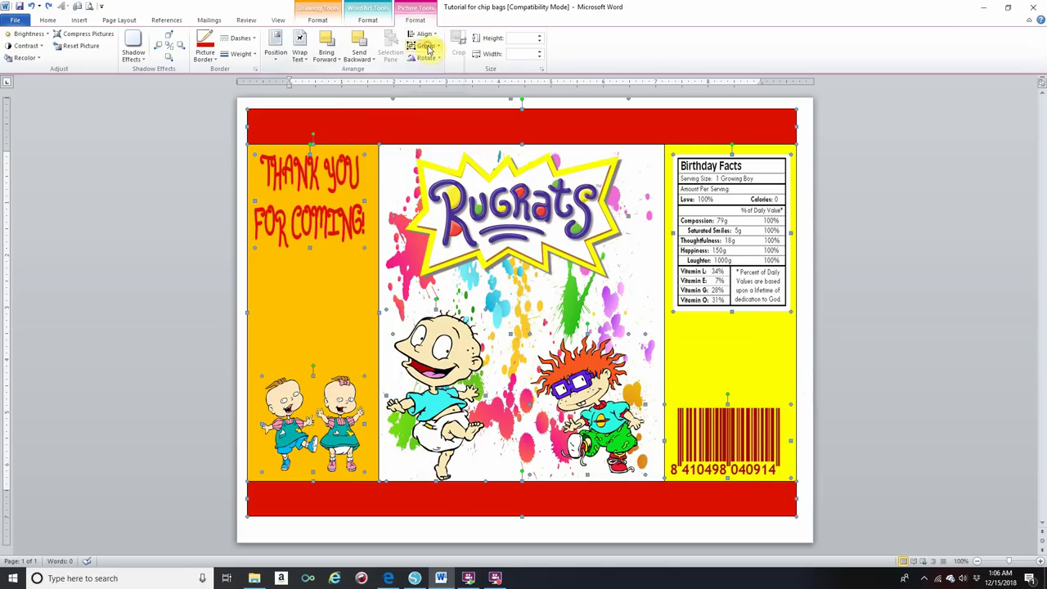
left_click(427, 46)
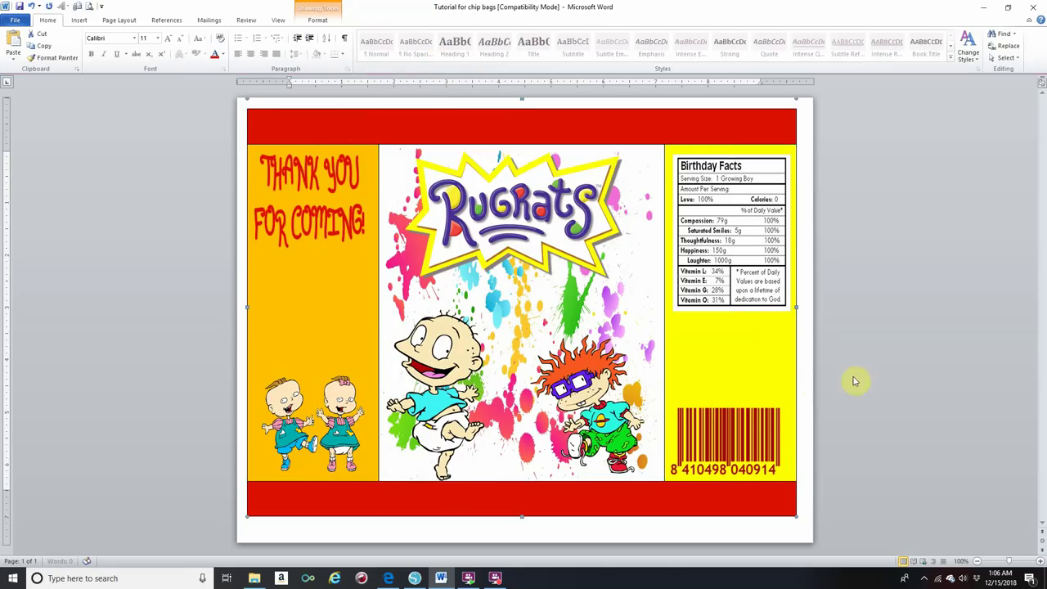
left_click_drag(708, 391, 783, 375)
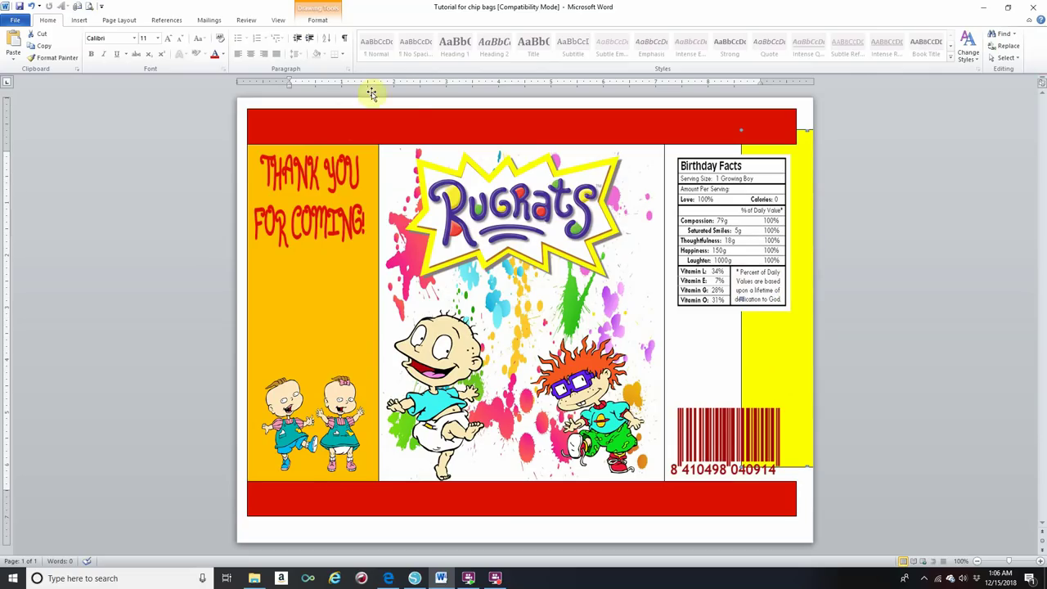
left_click(30, 7)
Add the yellow panel to the selected bag parts and group them all.
key("ctrl+a")
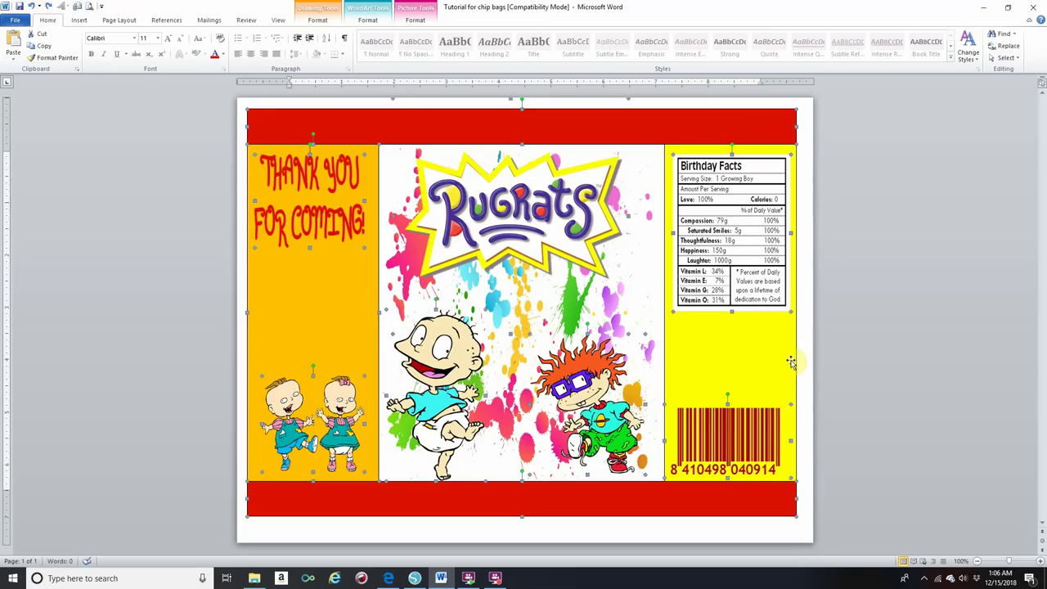
left_click(414, 20)
left_click(424, 51)
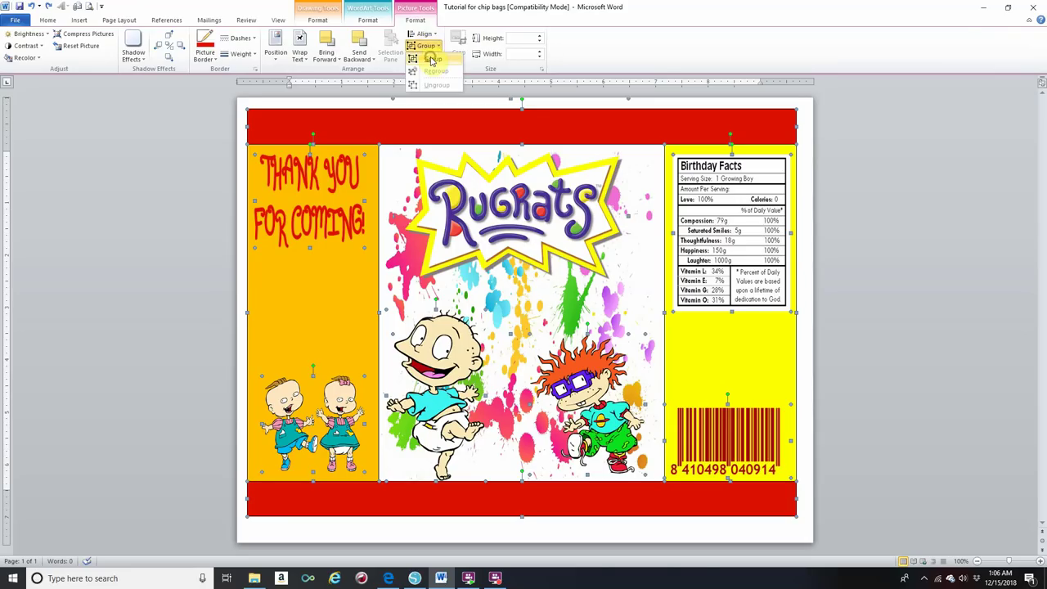
left_click(430, 57)
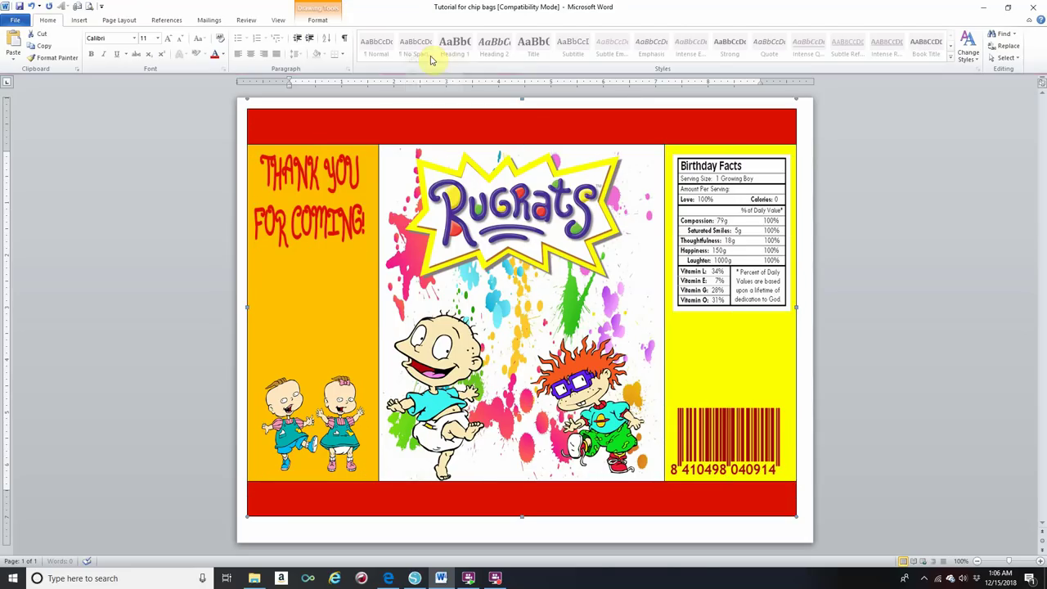
Undo the test move of the group and group the middle paint-splatter panel with the rest of the bag.
left_click(657, 231)
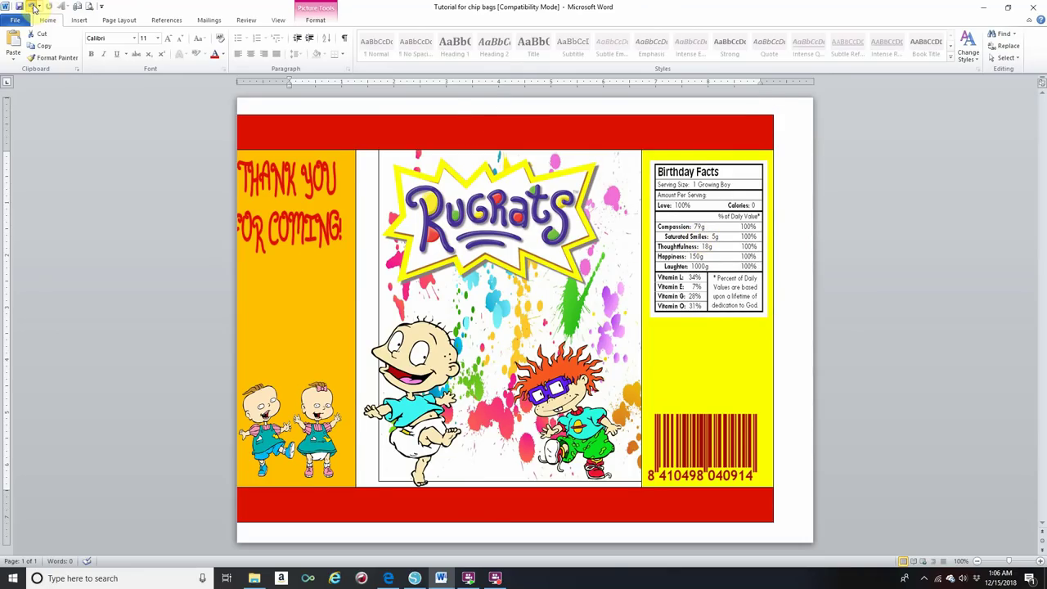
left_click(33, 7)
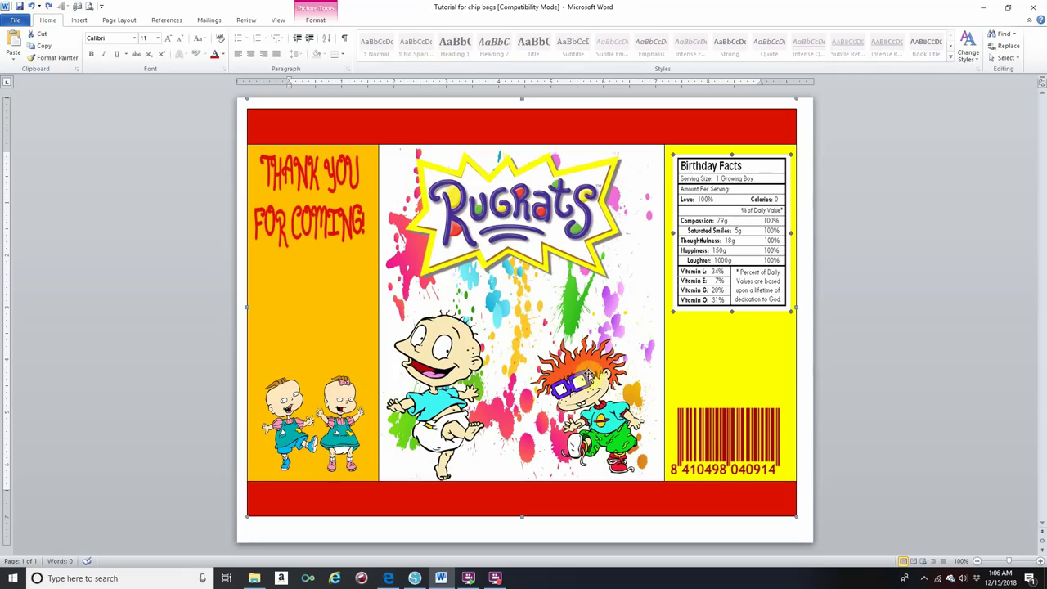
left_click(379, 316)
left_click(366, 20)
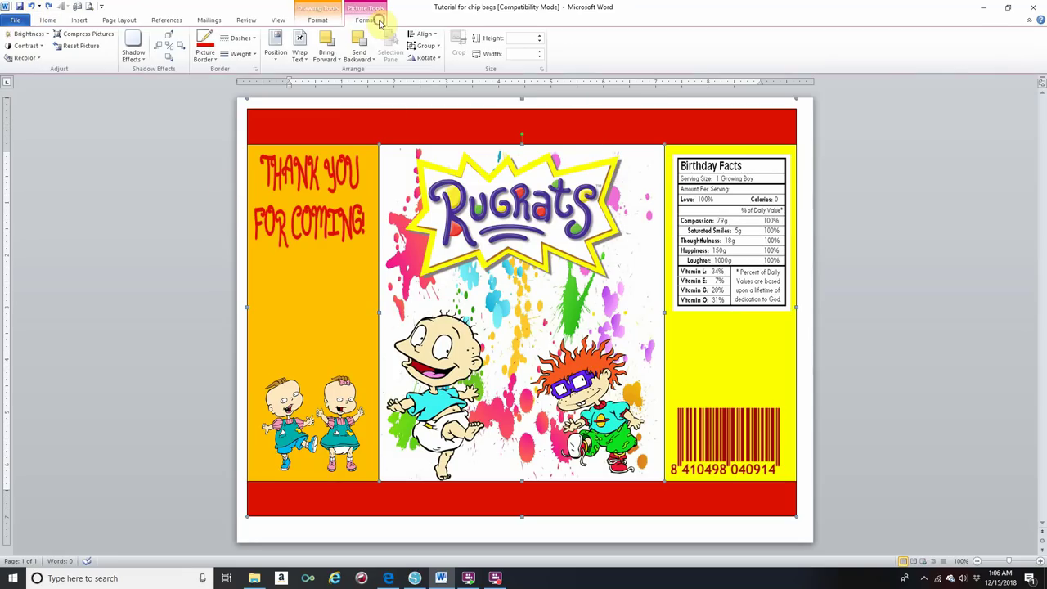
left_click(425, 46)
left_click(436, 85)
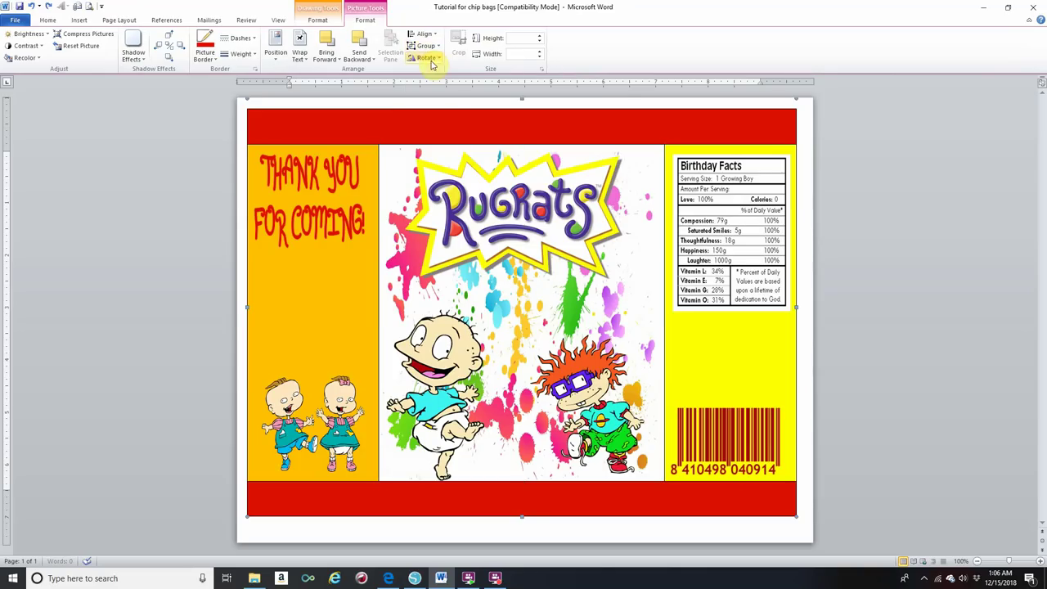
Move the whole grouped chip bag so that it sits centered on the page.
mouse_move(530, 318)
left_mouse_down()
mouse_move(576, 319)
mouse_move(524, 274)
mouse_move(586, 276)
mouse_move(577, 282)
left_mouse_up()
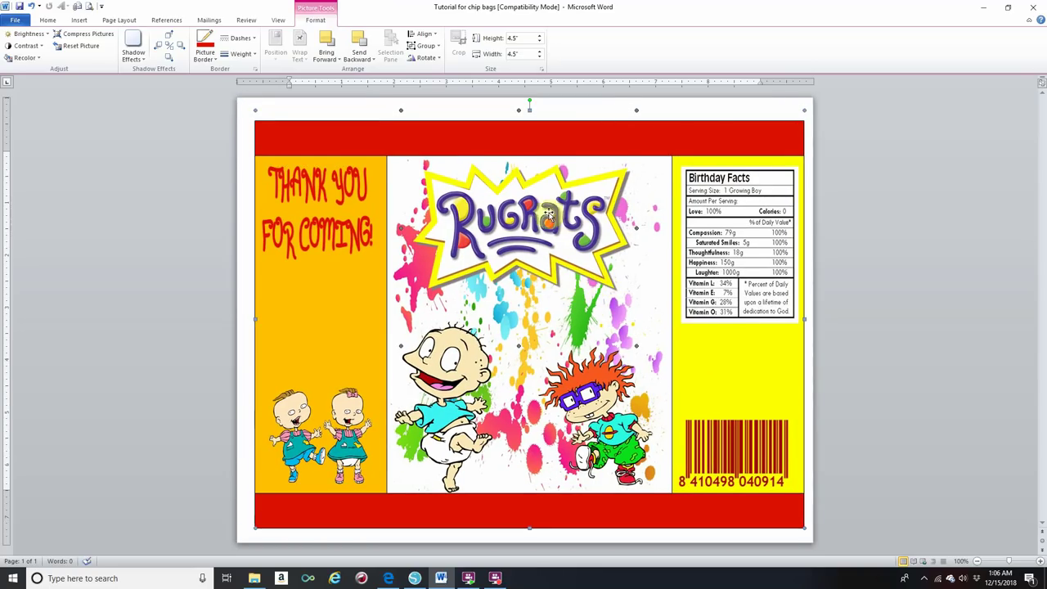
left_click(646, 262)
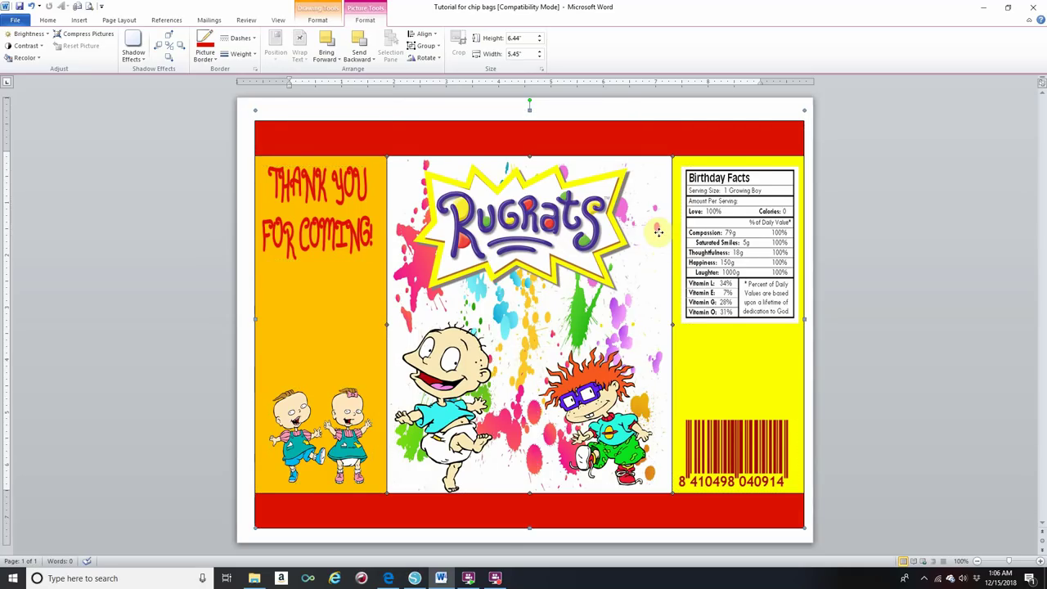
left_click_drag(658, 232, 654, 226)
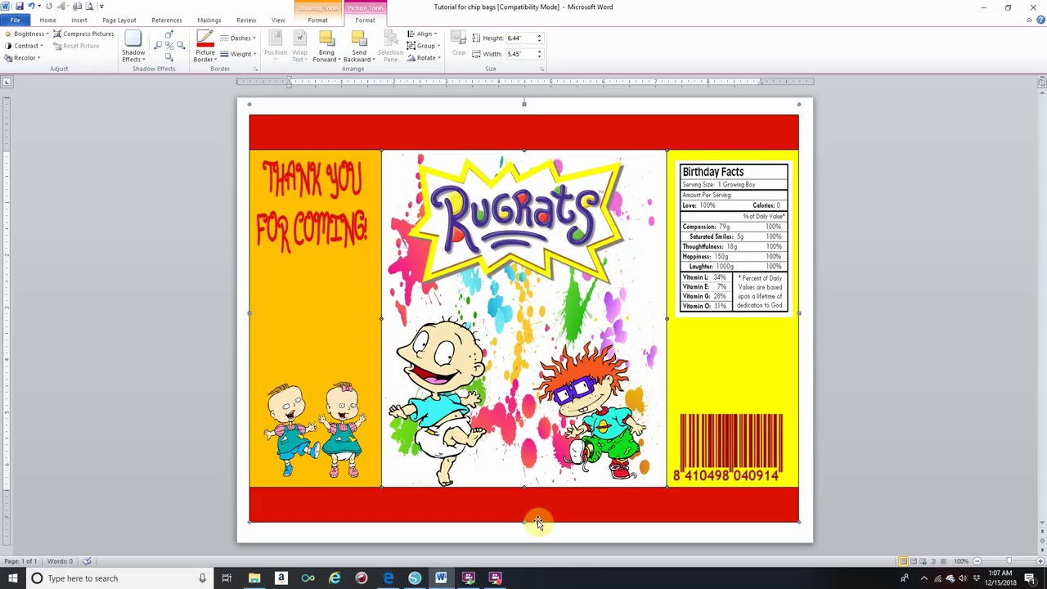
left_click(495, 578)
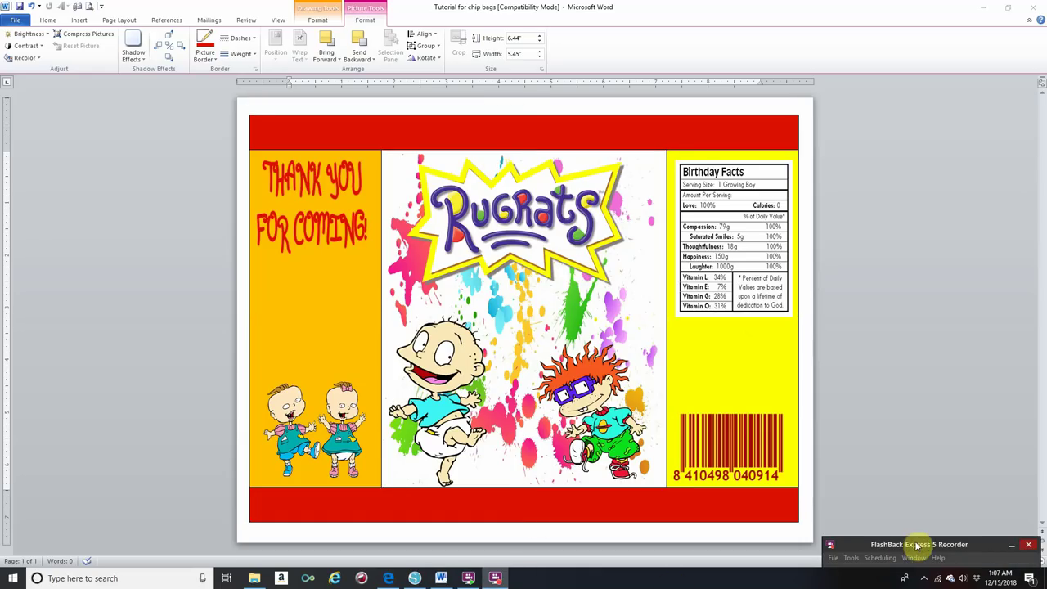